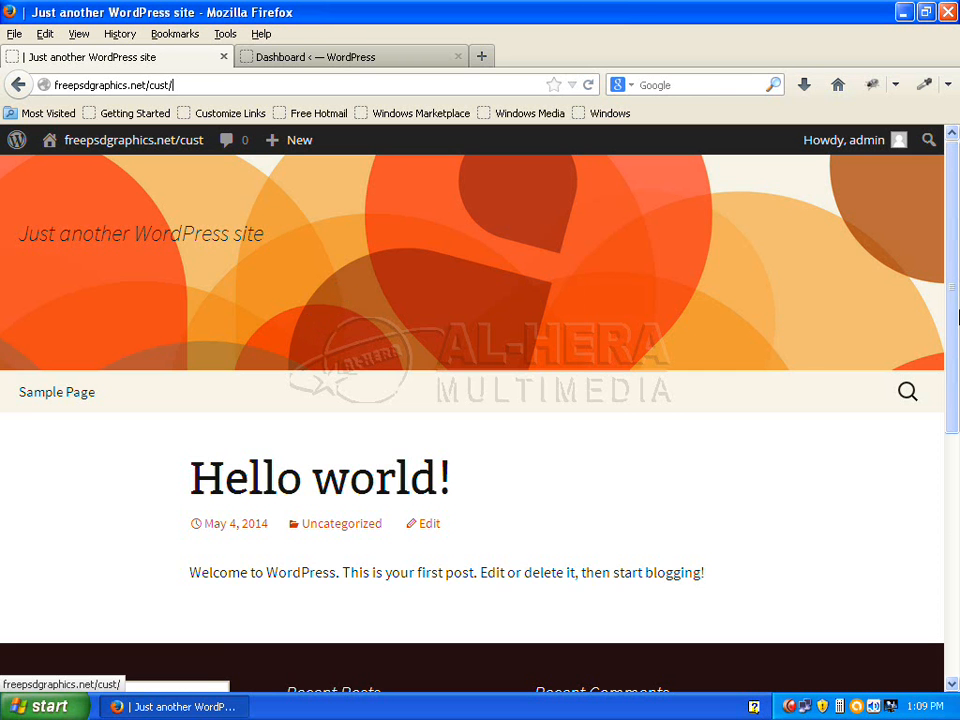
Go to Plugins > Add New in the WordPress dashboard
left_click_drag(955, 240, 958, 449)
scroll(315, 339, "up", 10)
left_click(328, 57)
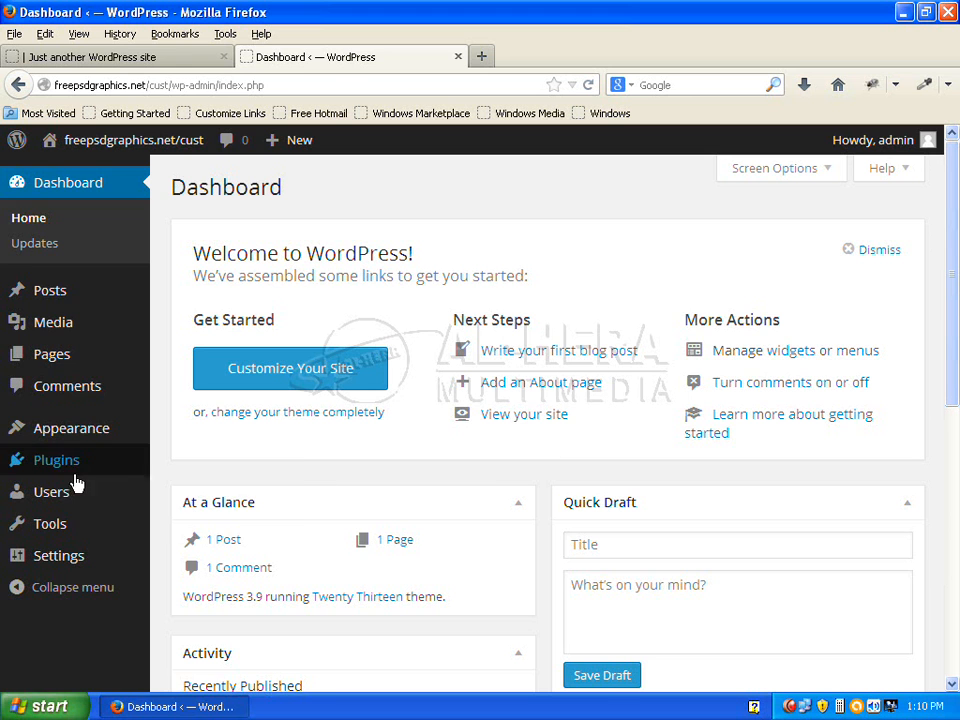
mouse_move(60, 468)
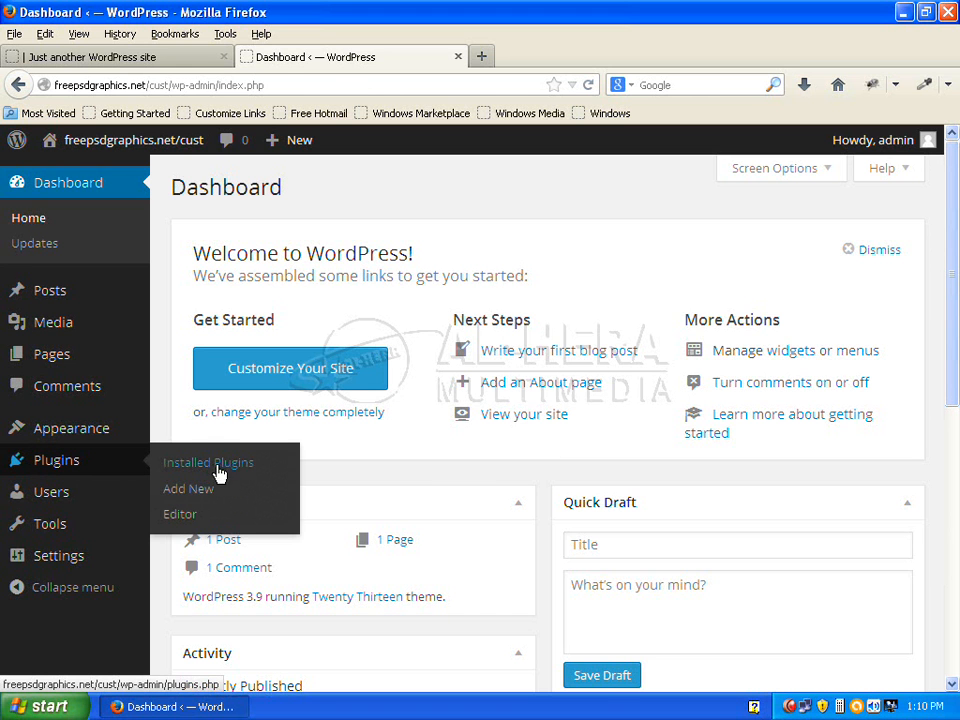
left_click(185, 491)
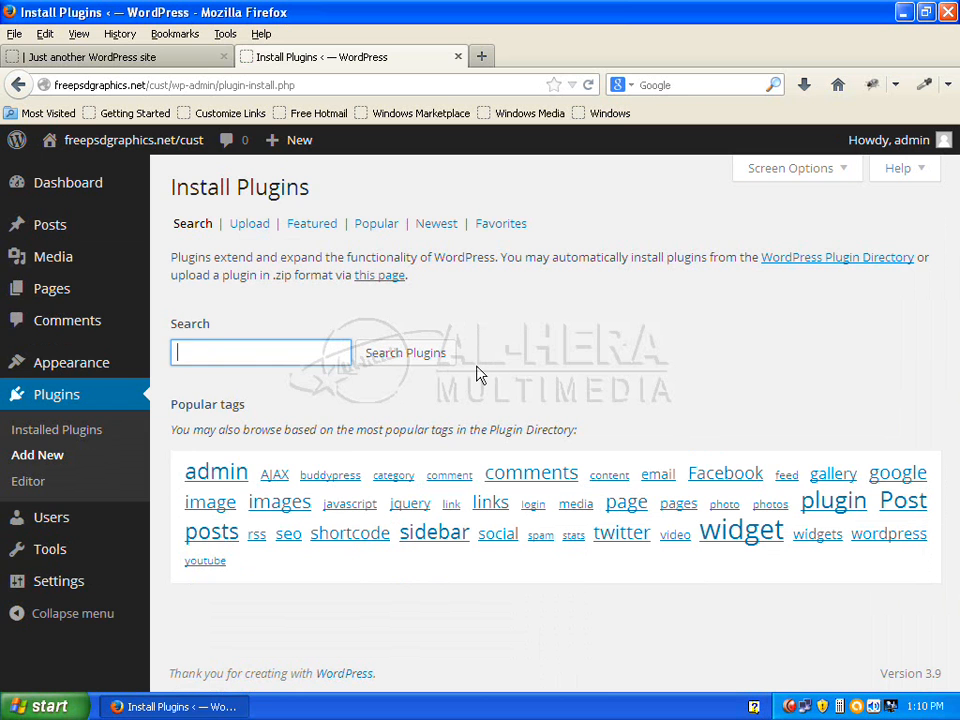
Search the plugin directory for 'contact form 7'
type("co")
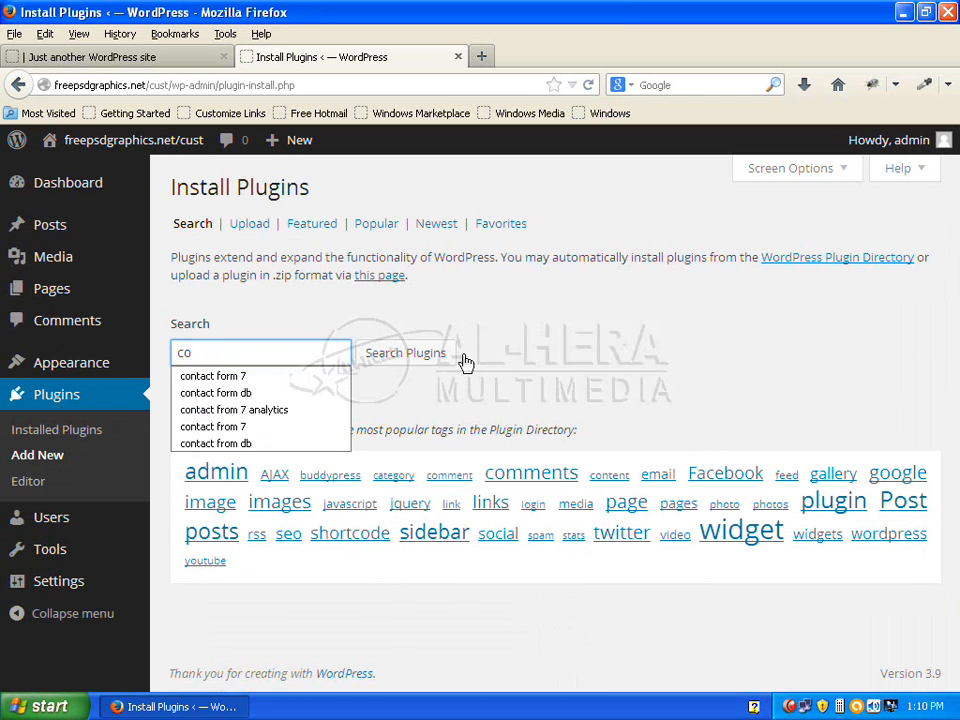
left_click(338, 375)
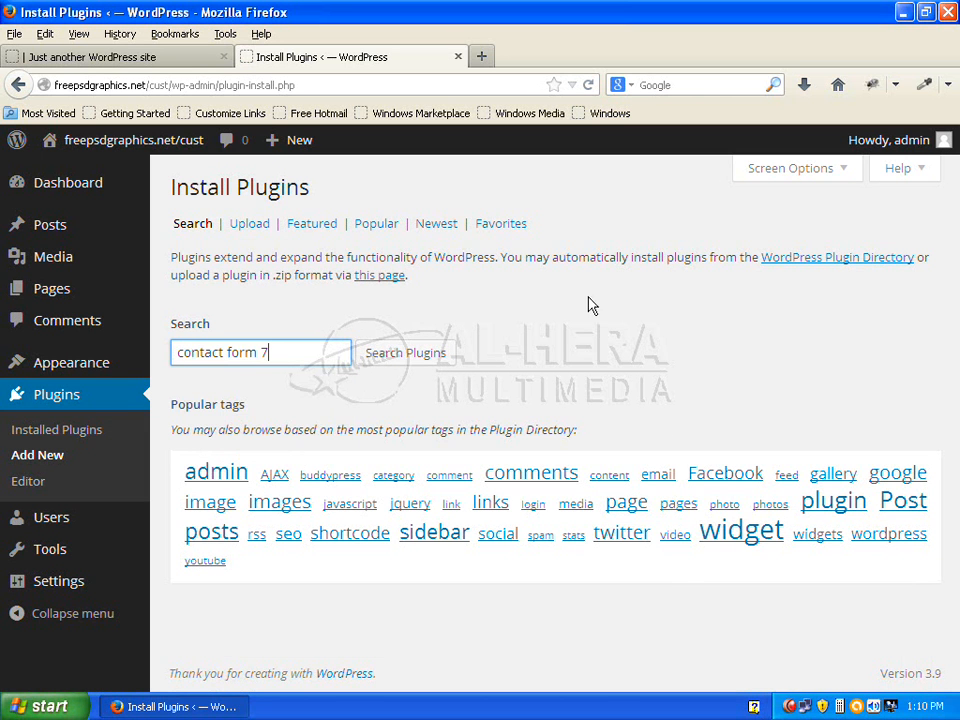
left_click(414, 357)
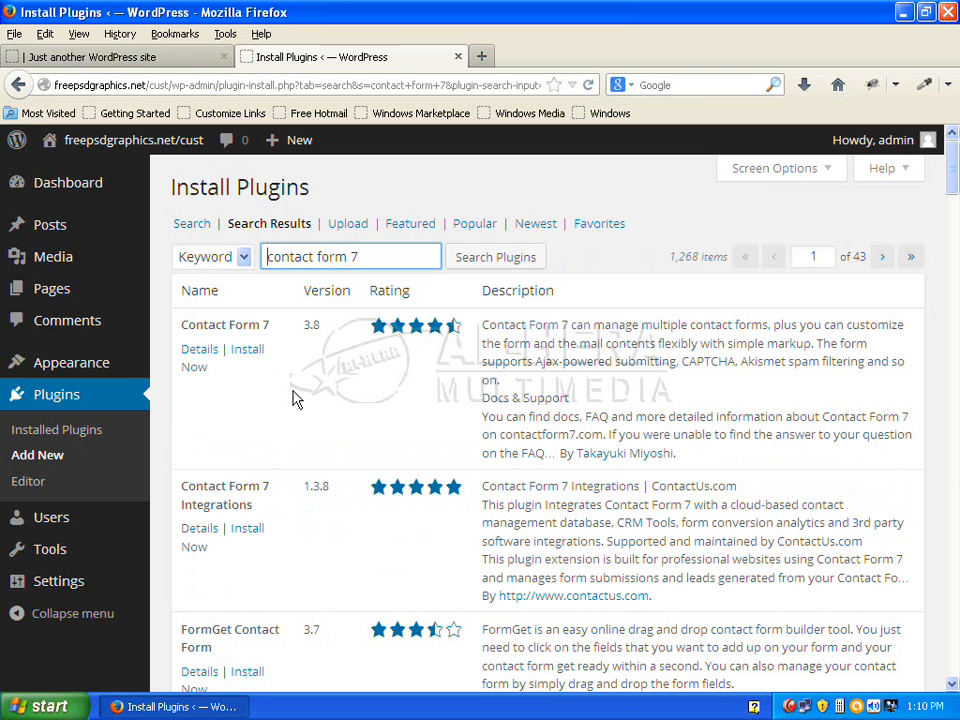
Install Contact Form 7 3.8, confirm the install, and activate the plugin
left_click(252, 352)
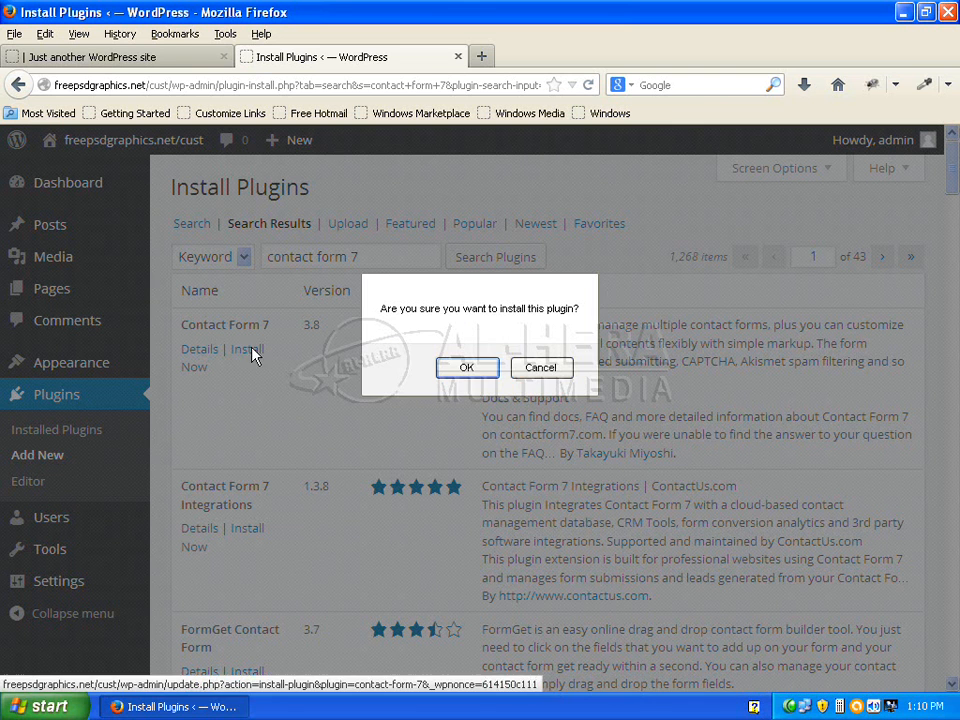
left_click(474, 371)
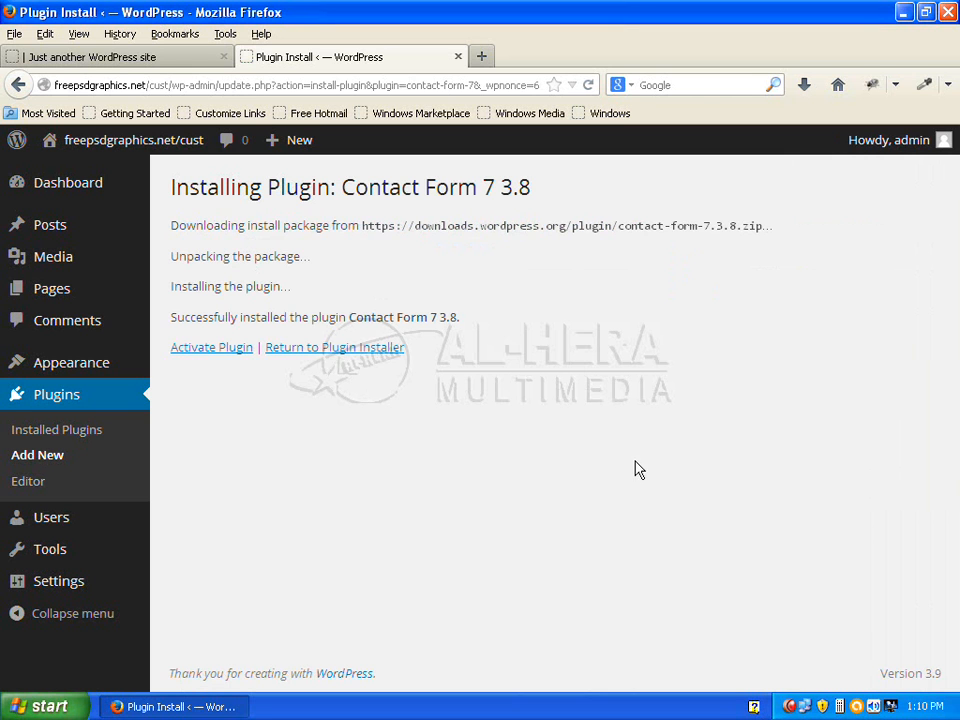
left_click(227, 350)
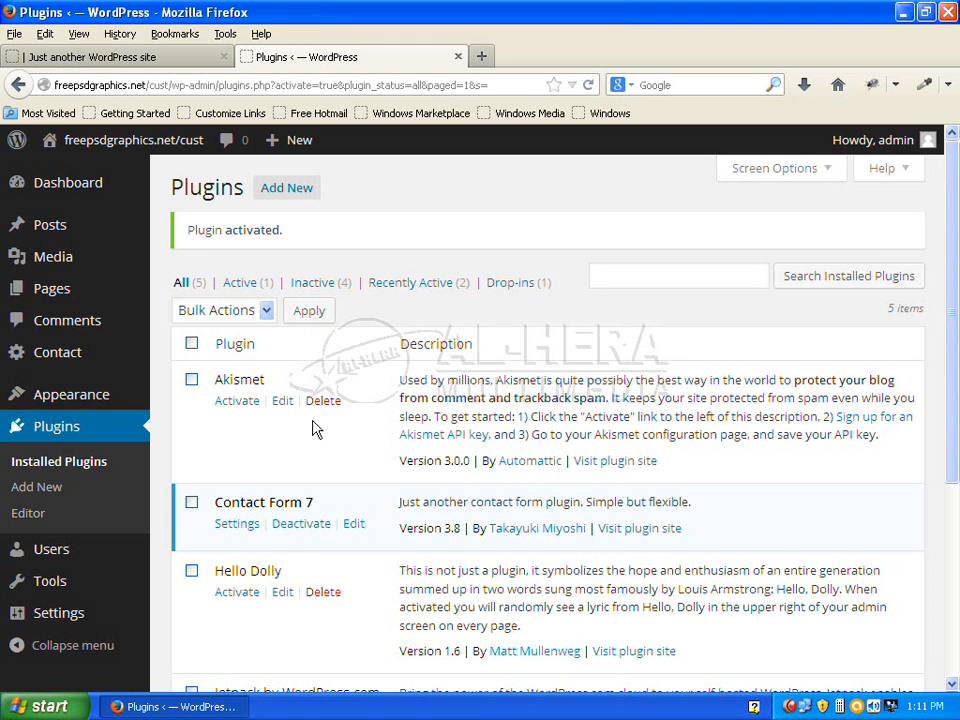
Copy Contact form 1's shortcode [contact-form-7 id="9" title="Contact form 1"] from the Contact Forms list
mouse_move(105, 394)
mouse_move(48, 357)
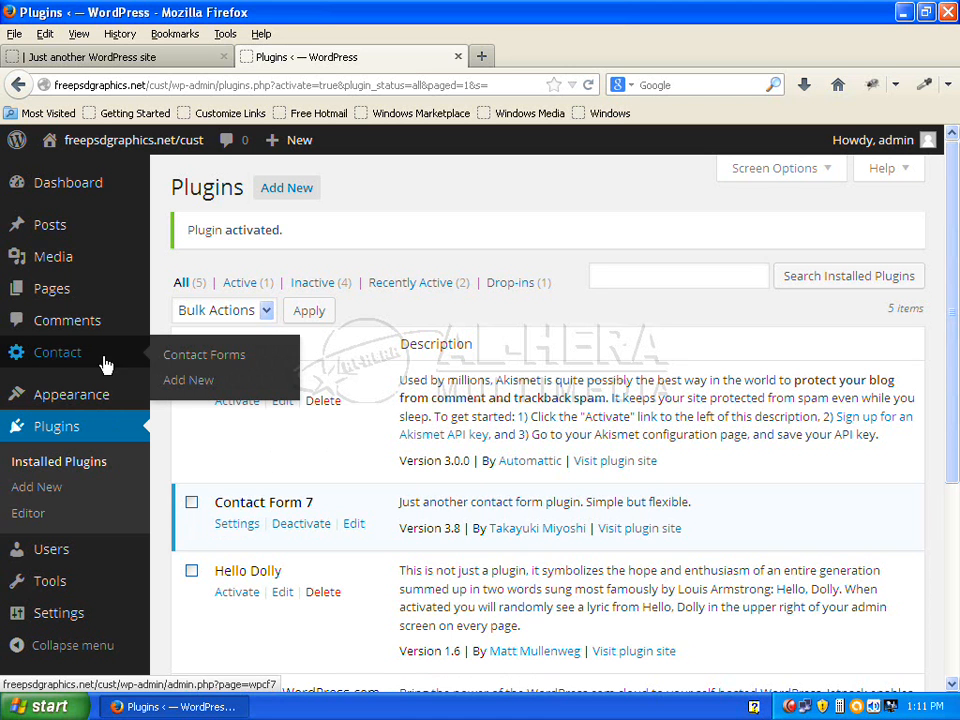
left_click(235, 364)
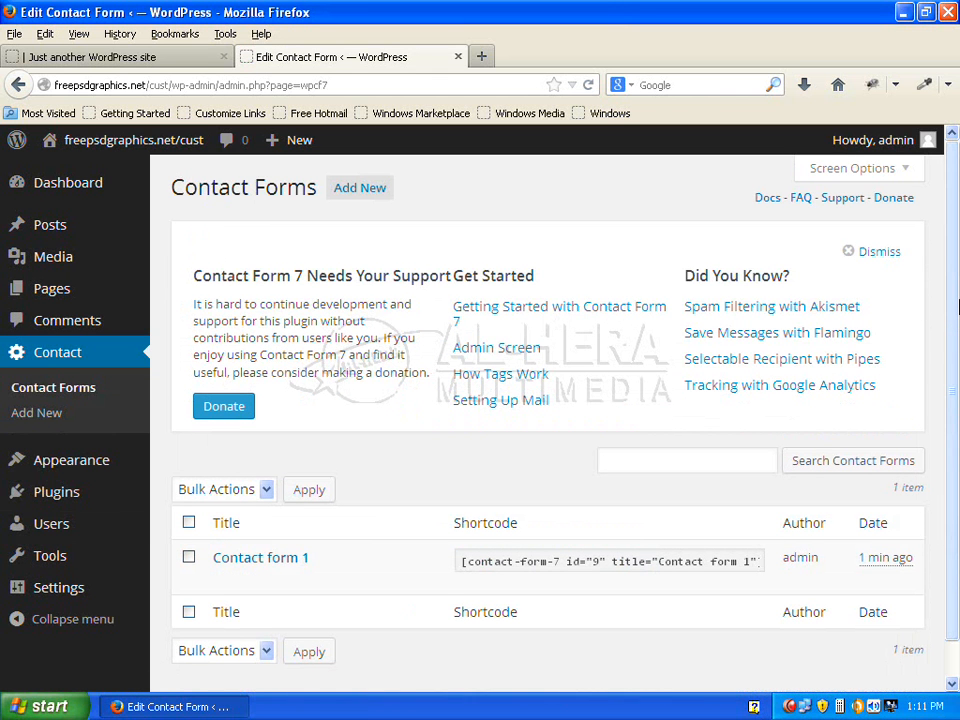
scroll(957, 287, "down", 1)
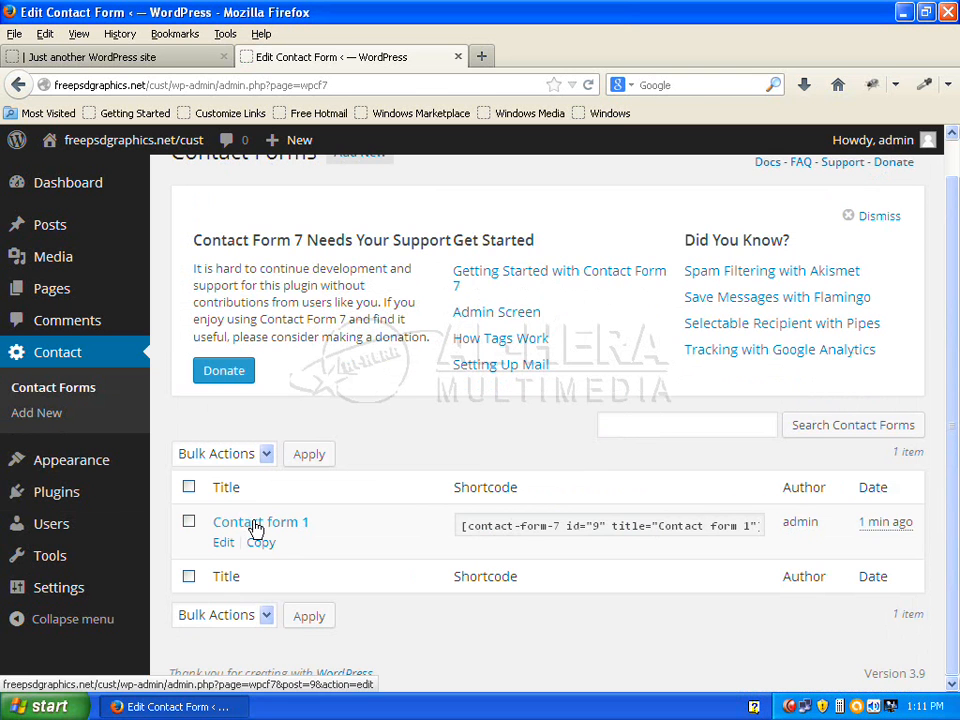
left_click(619, 527)
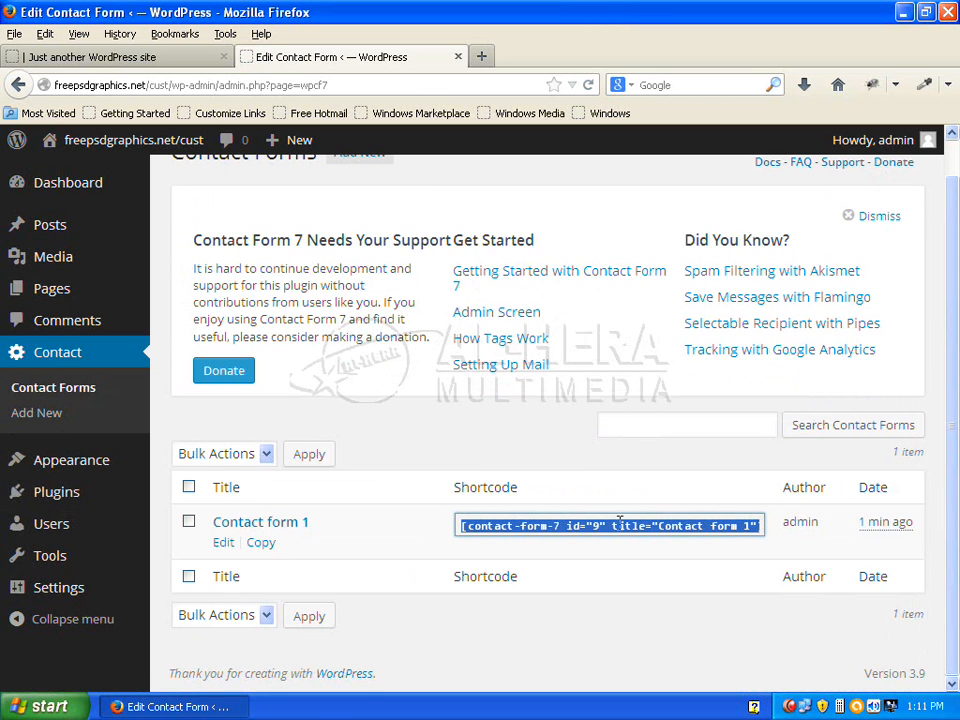
right_click(619, 522)
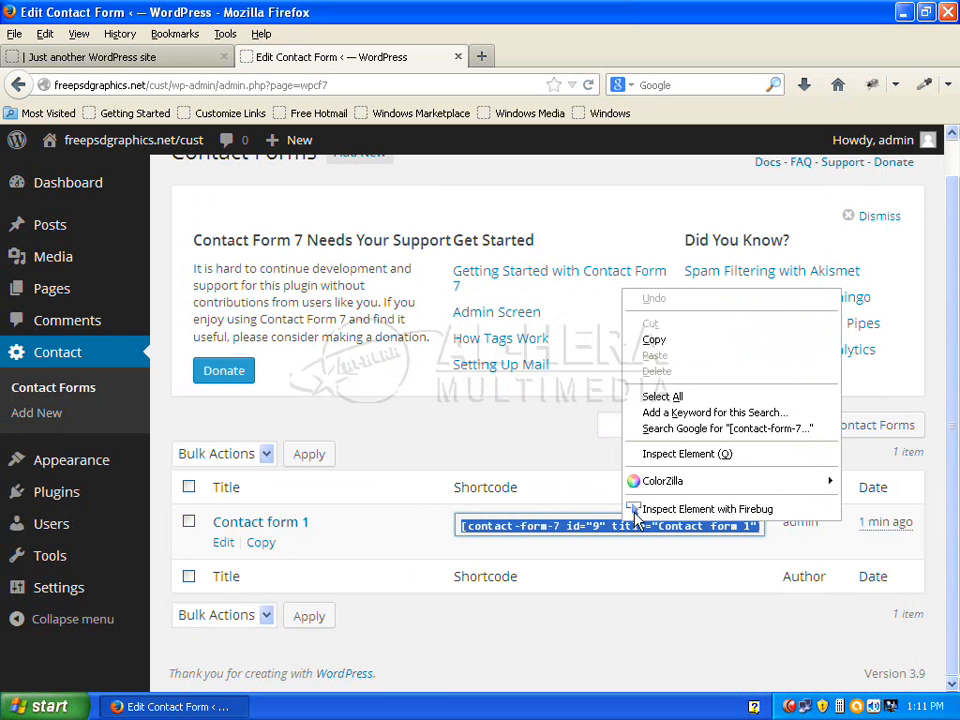
left_click(683, 346)
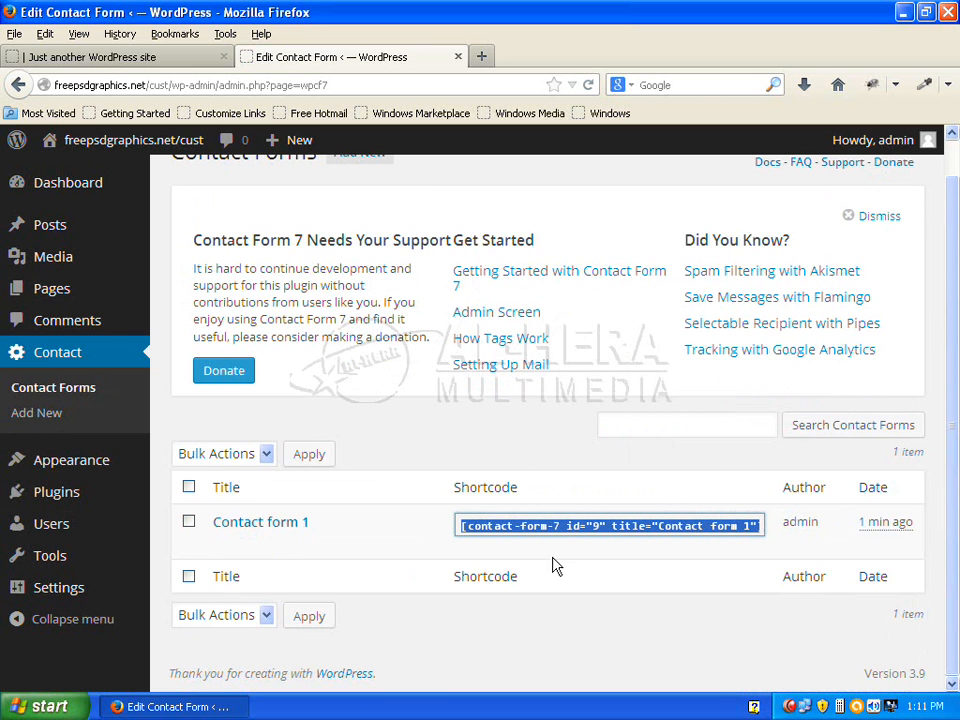
scroll(600, 530, "up", 1)
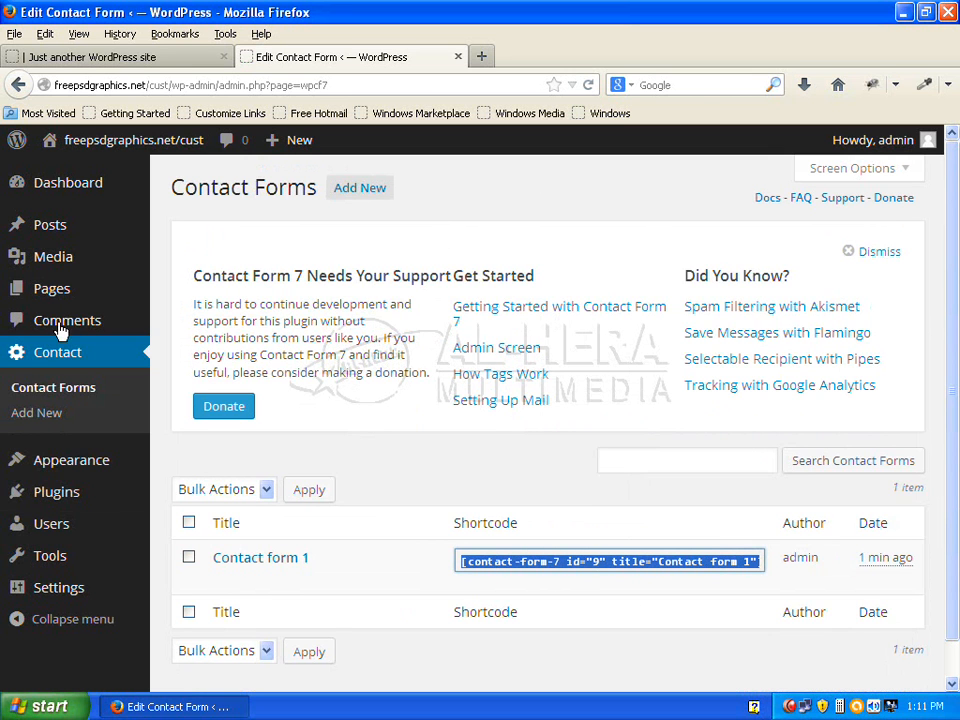
mouse_move(43, 300)
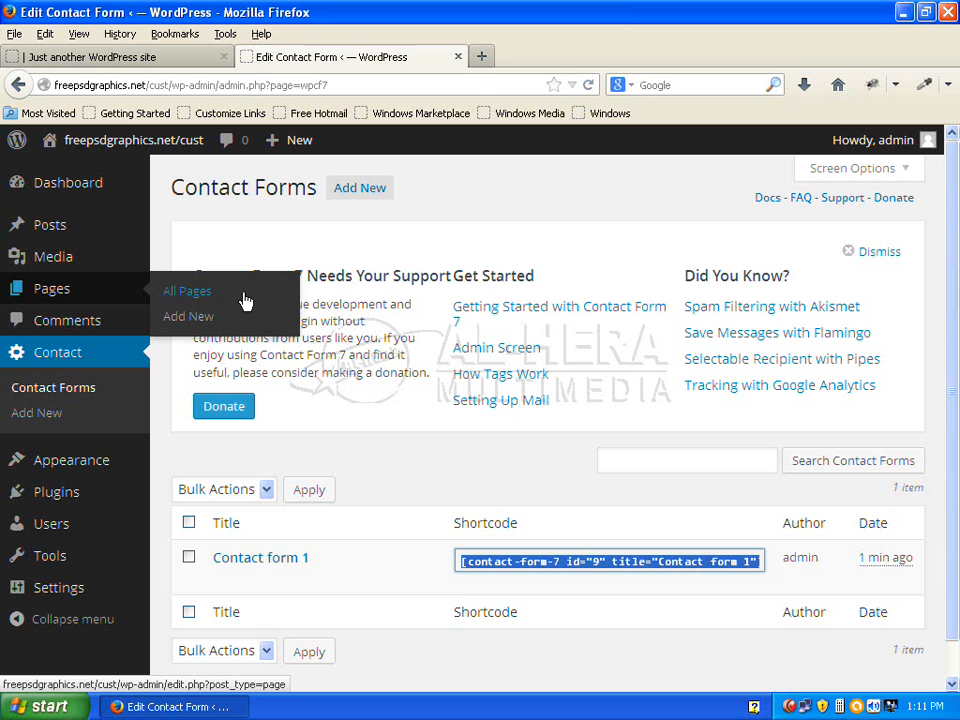
Create a new page titled 'contact' with the Contact form 1 shortcode pasted in the Text editor
left_click(188, 316)
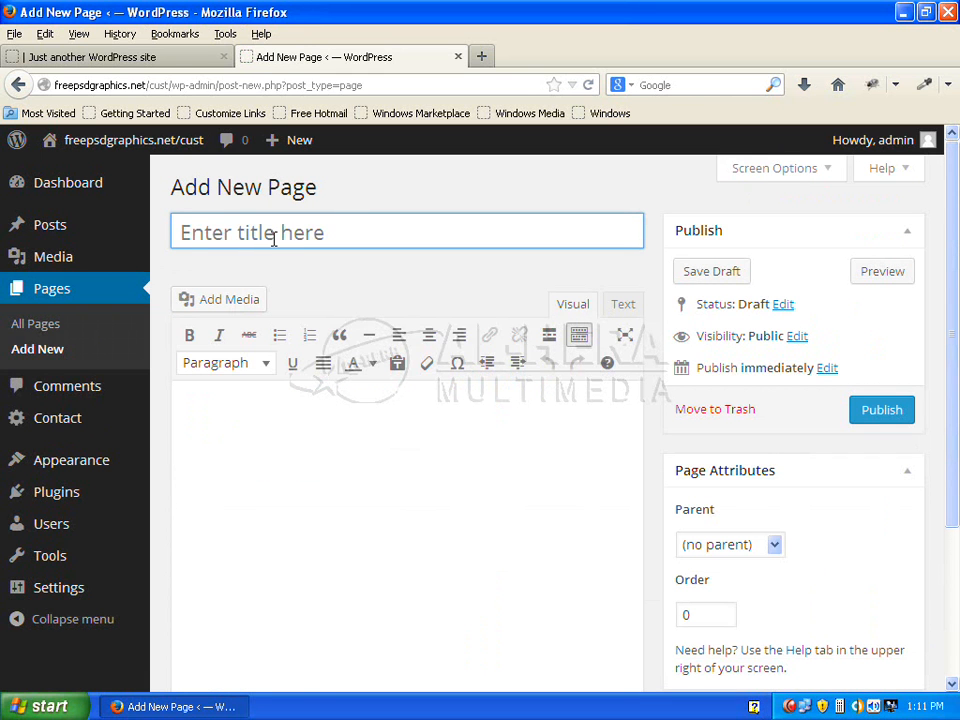
type("co")
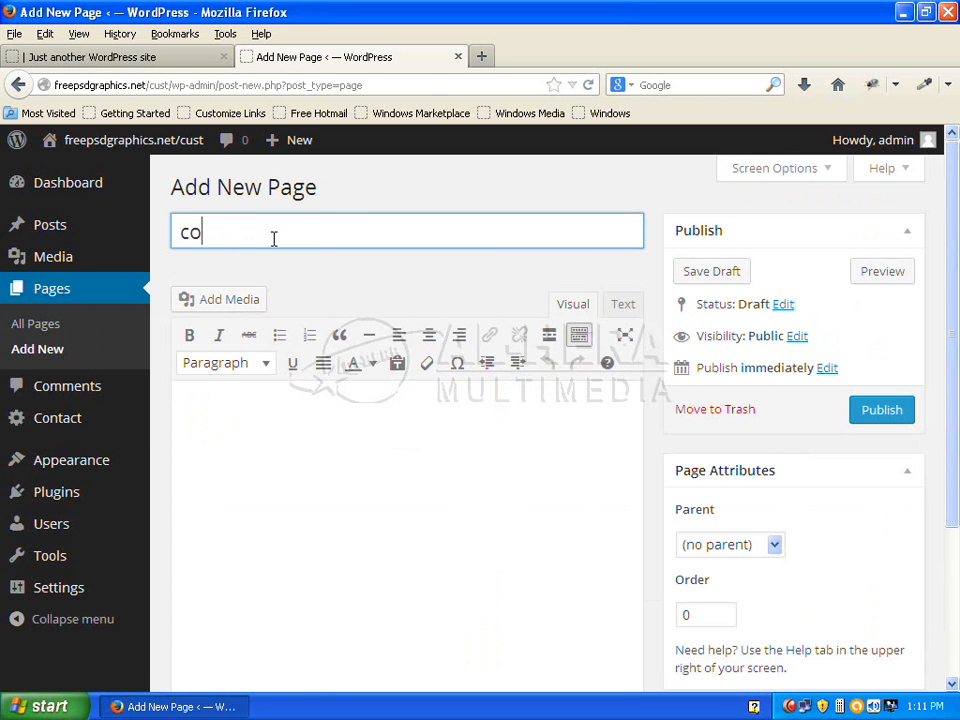
type("ntact")
left_click(628, 305)
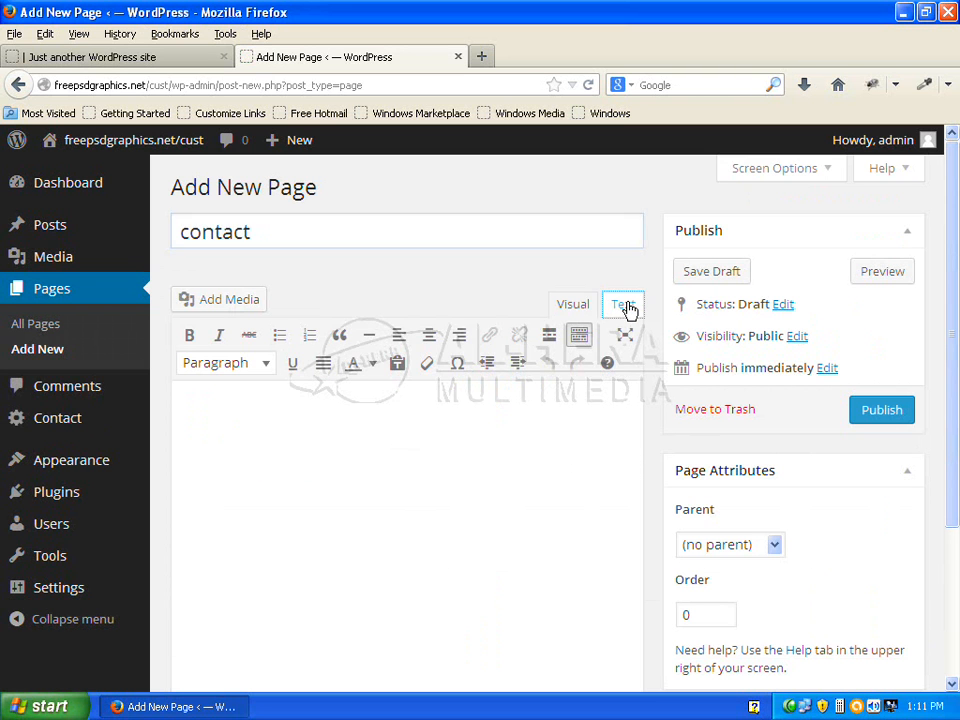
right_click(265, 407)
left_click(328, 478)
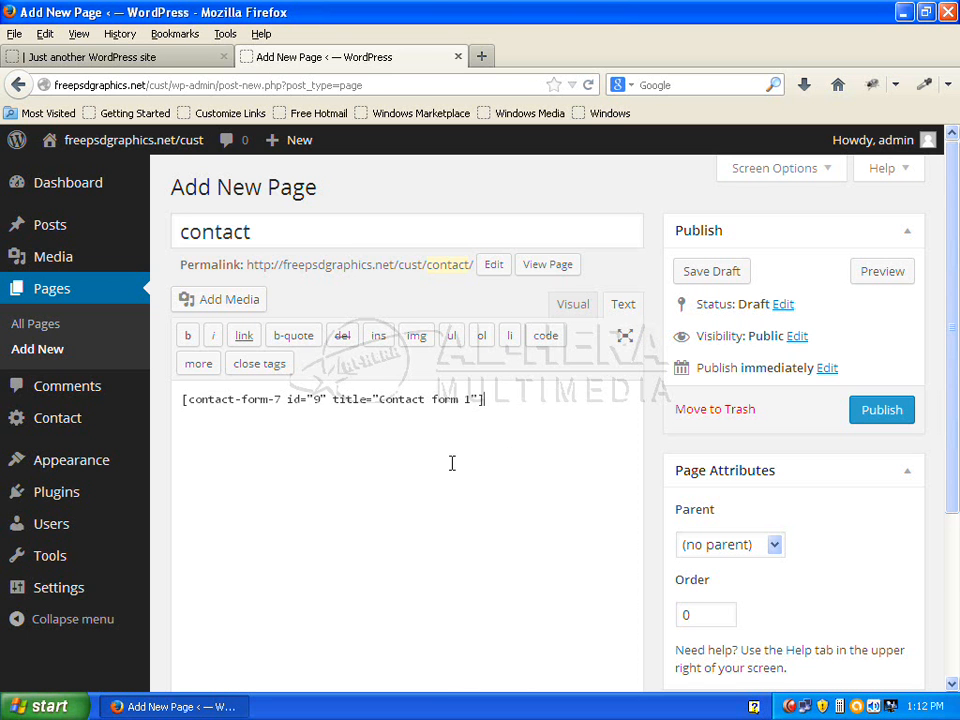
Publish the contact page
left_click_drag(957, 260, 958, 454)
left_click_drag(958, 406, 957, 204)
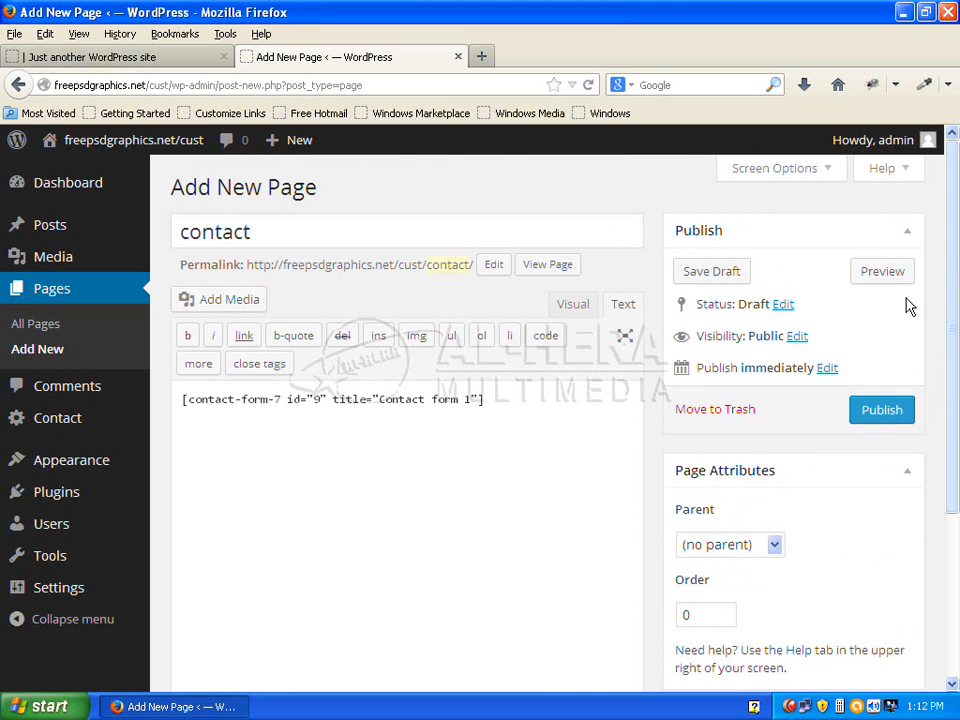
left_click(882, 411)
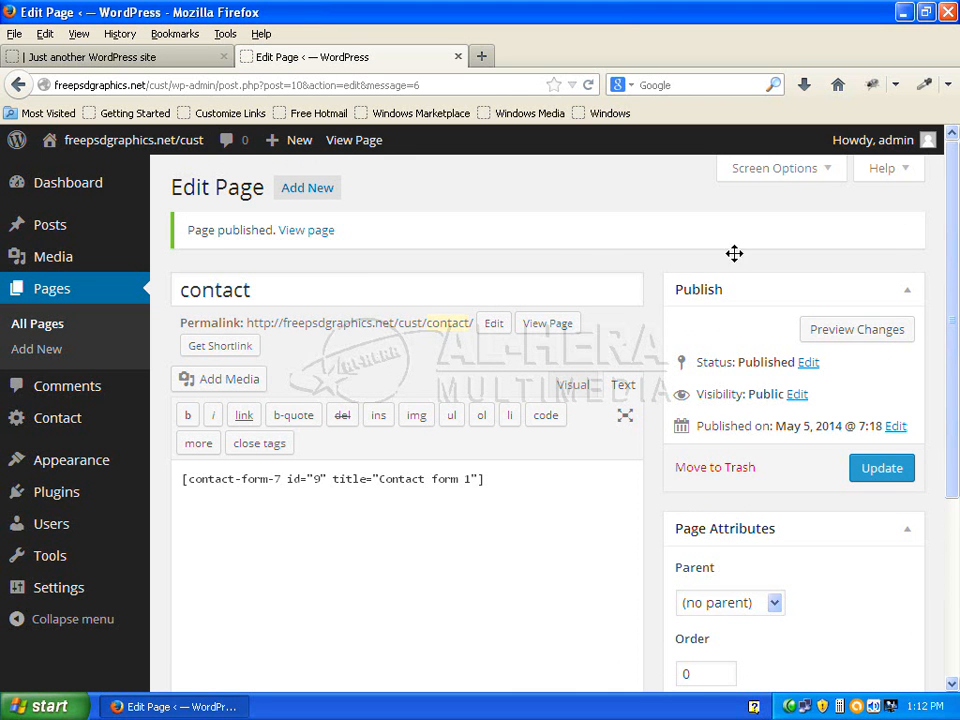
Check the reloaded front page, then retitle the page 'Contact' and update it
left_click(136, 58)
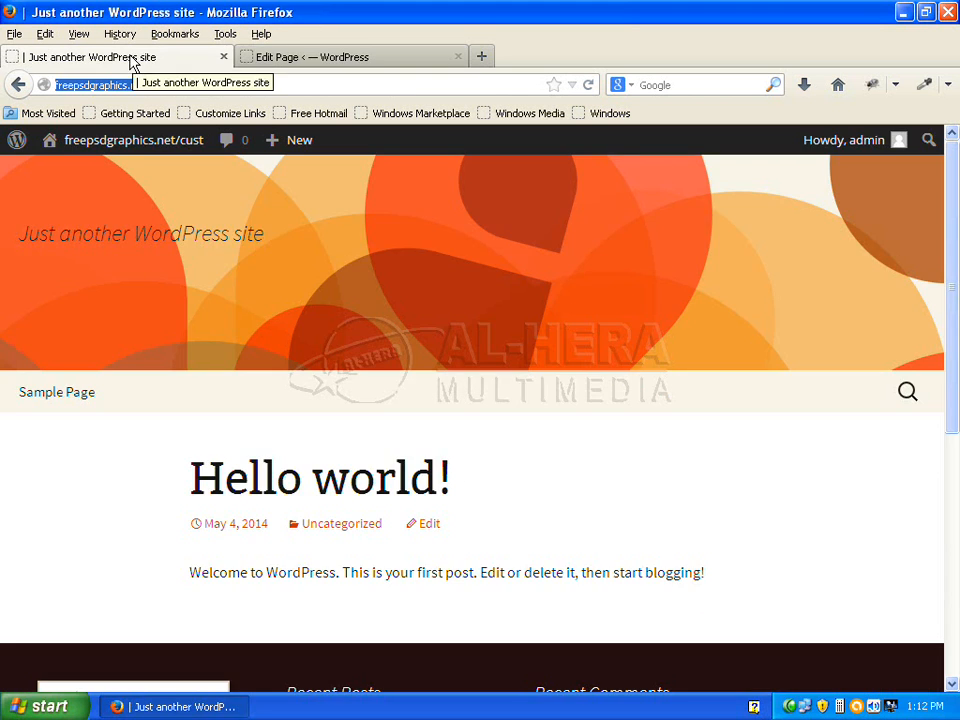
left_click(590, 85)
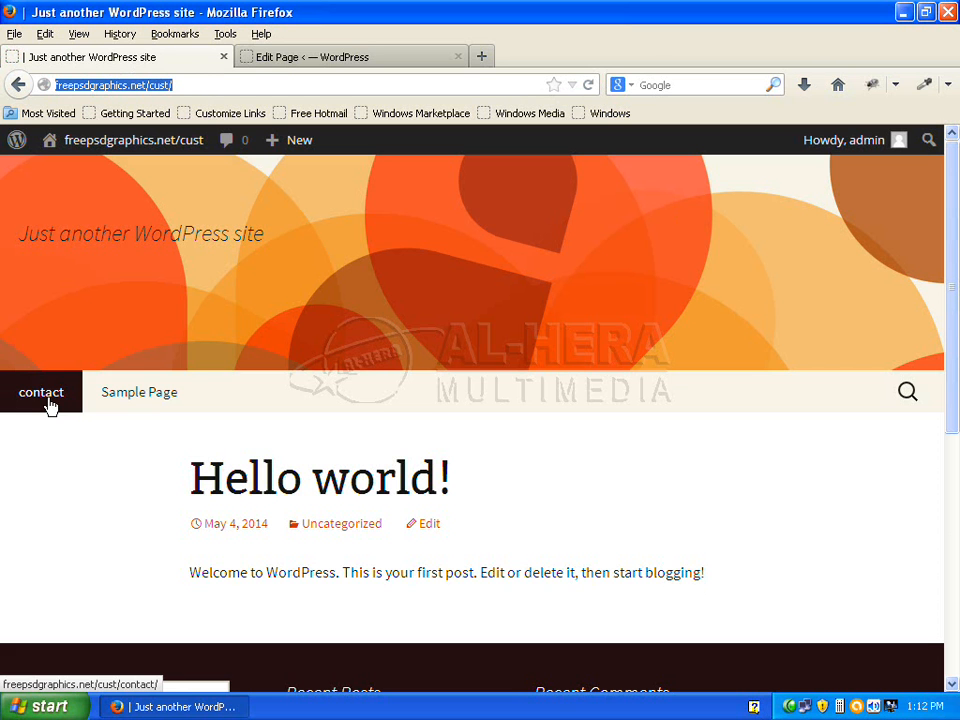
left_click(310, 57)
left_click(178, 290)
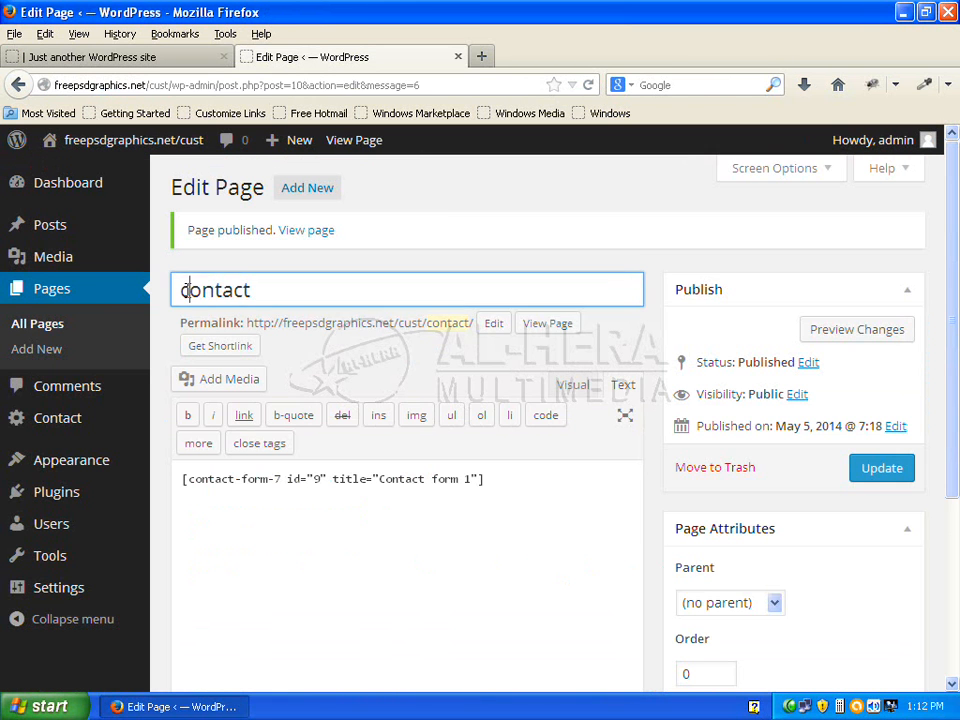
type("C")
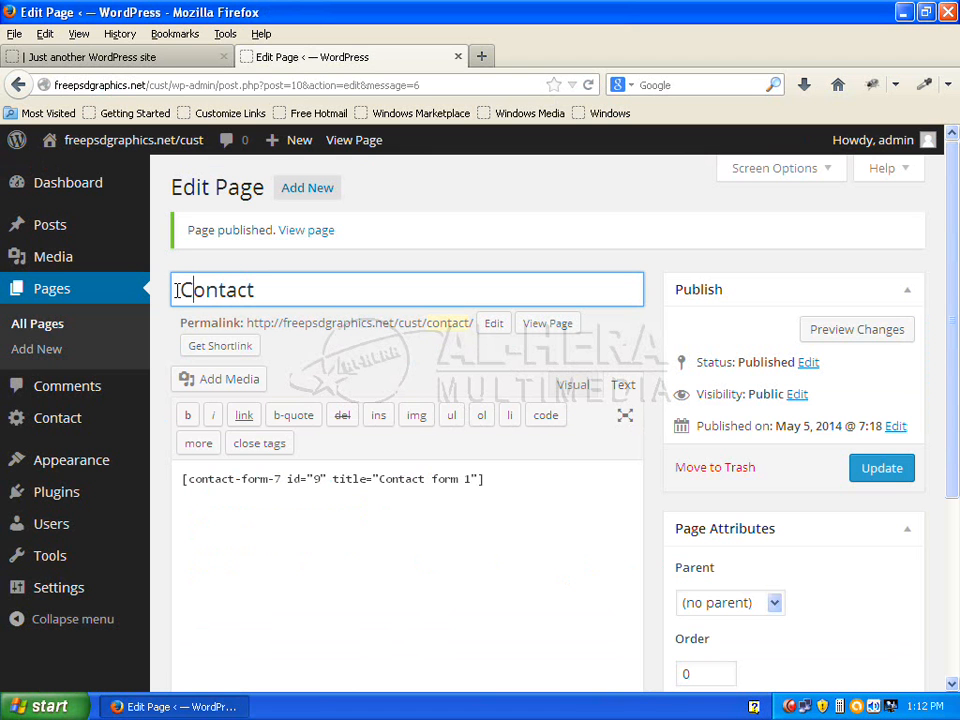
left_click(884, 476)
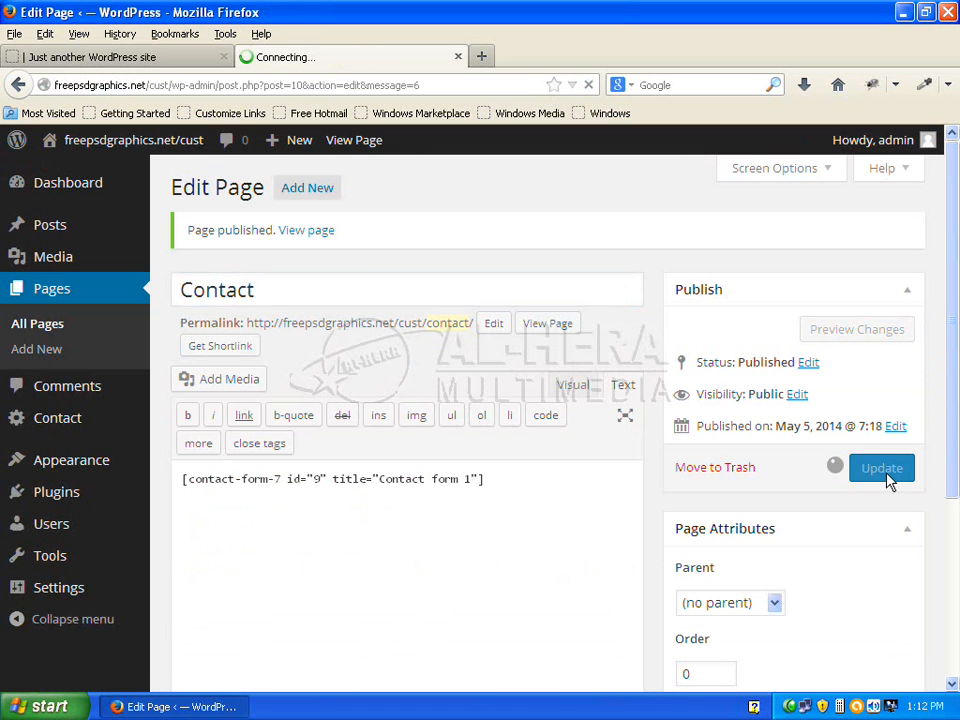
Reload the site and open the Contact page from the menu
left_click(150, 60)
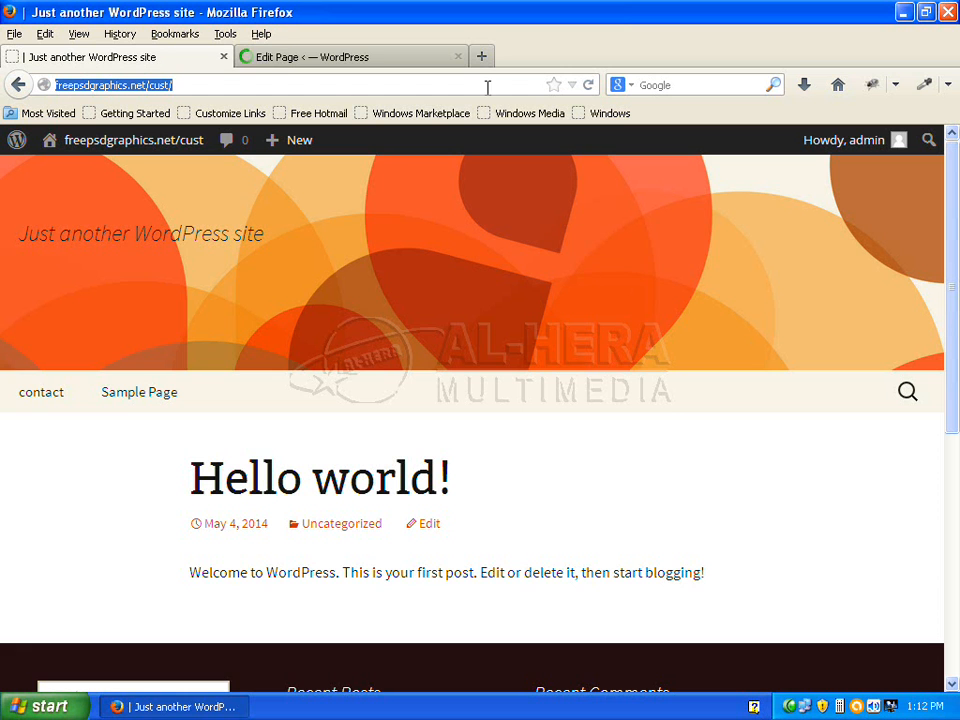
left_click(589, 85)
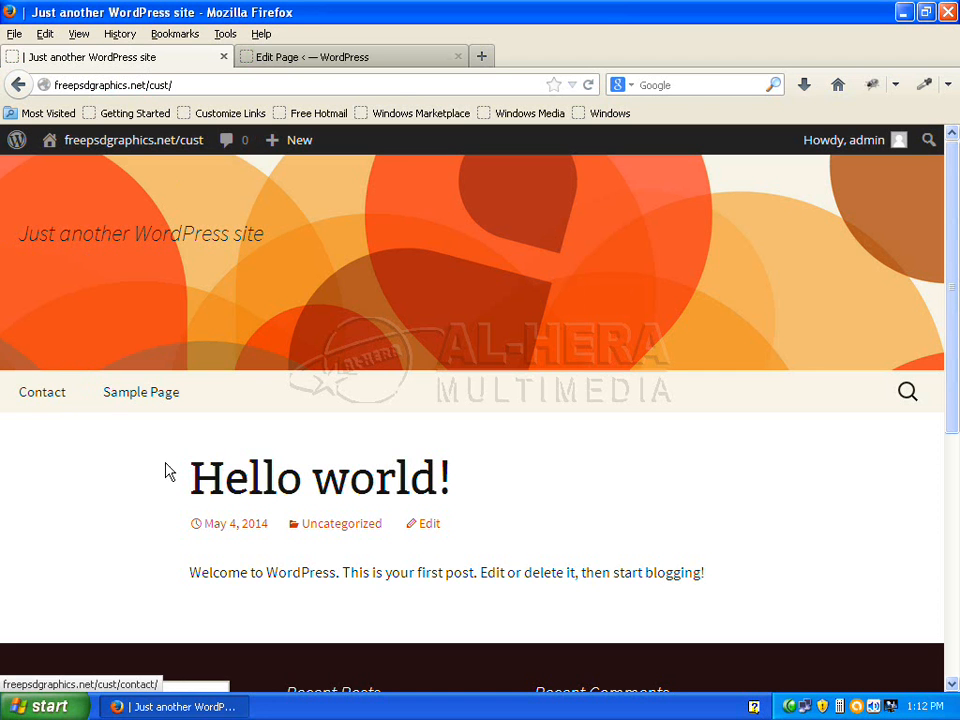
left_click(45, 398)
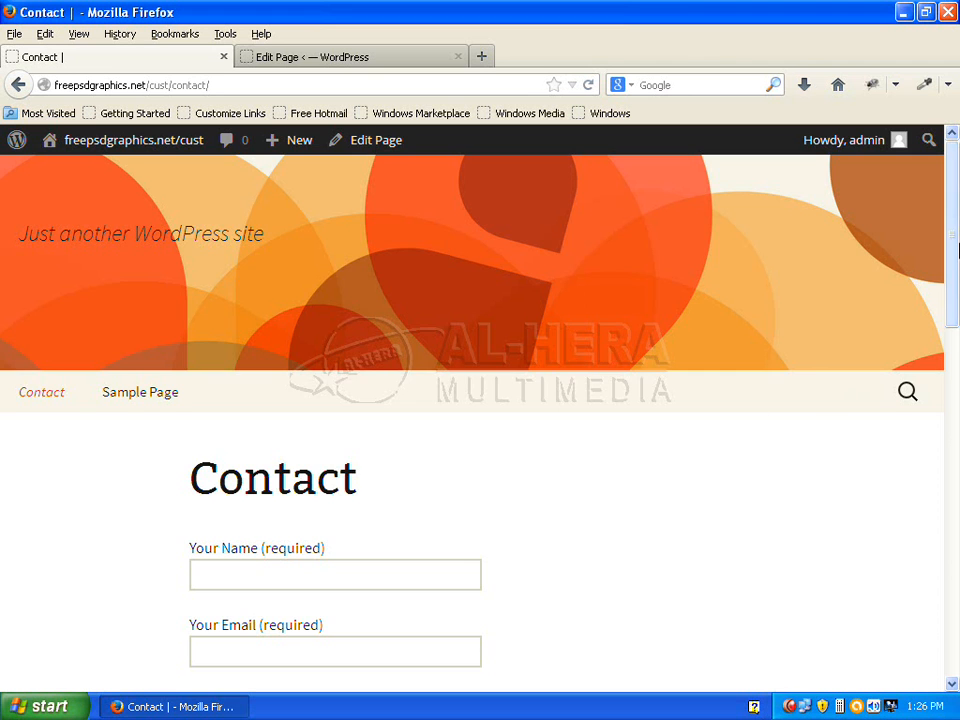
Fill the form's Your Name and Your Email fields with the suggested name and address
scroll(825, 433, "down", 3)
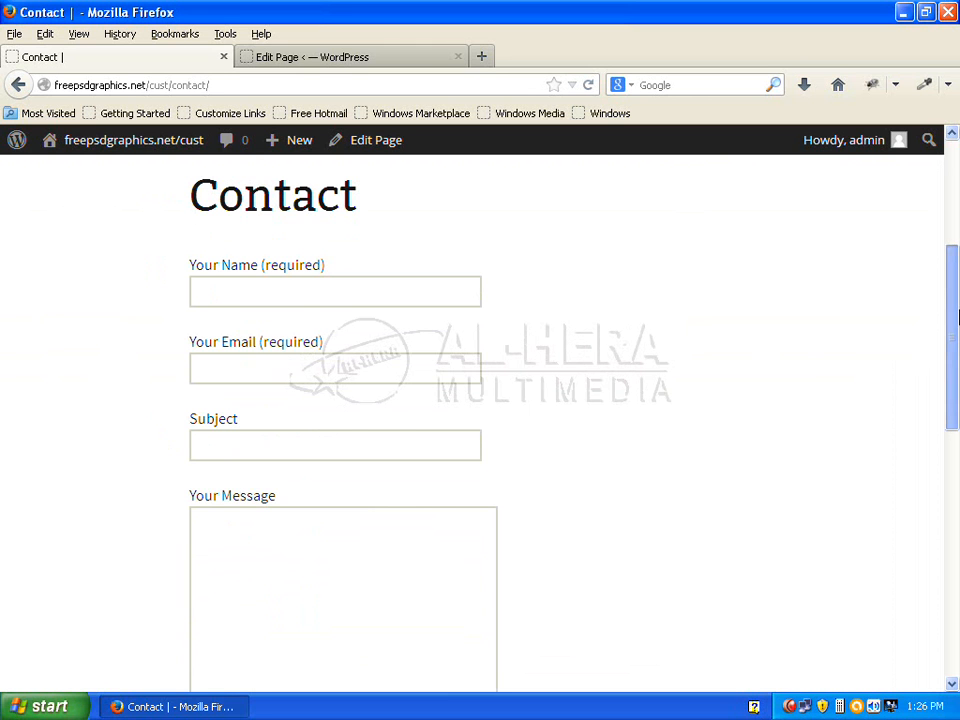
scroll(924, 351, "down", 1)
left_click(318, 260)
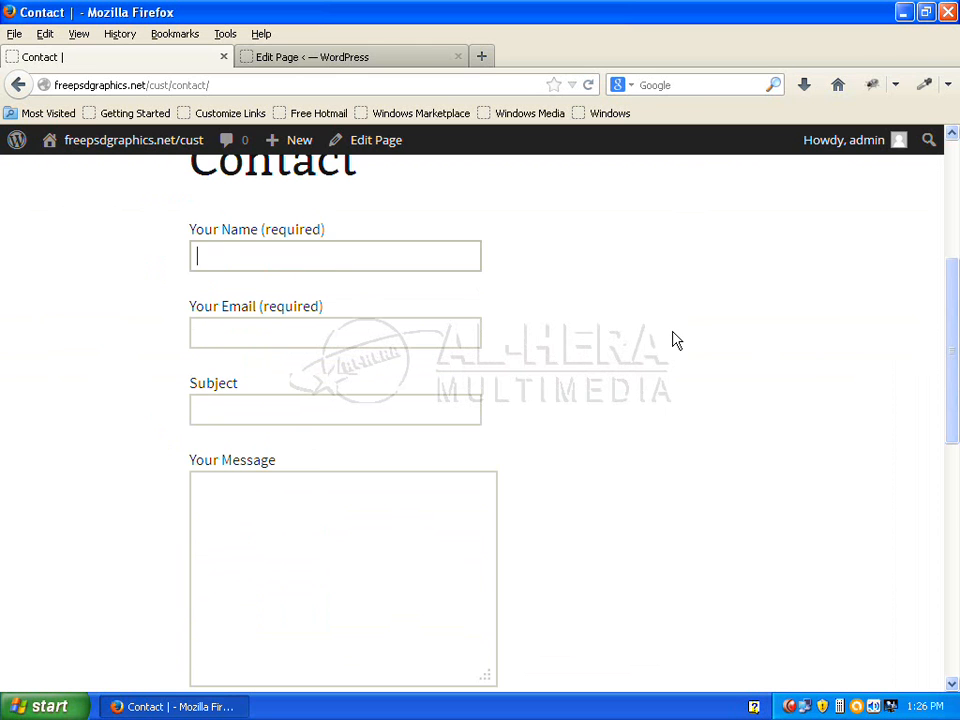
type("S")
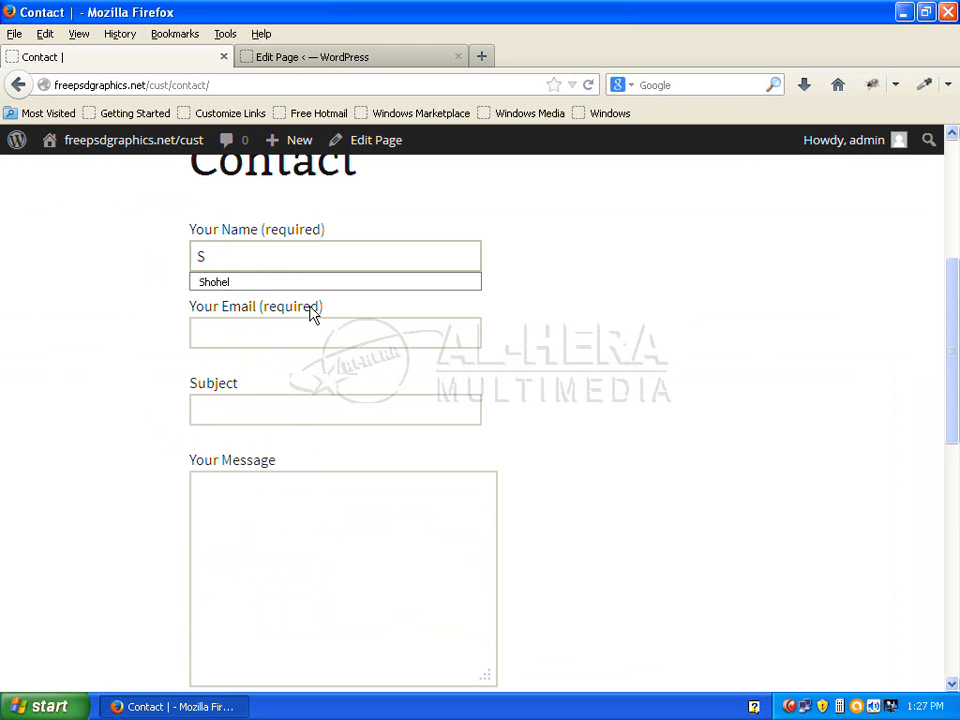
left_click(270, 282)
left_click(242, 336)
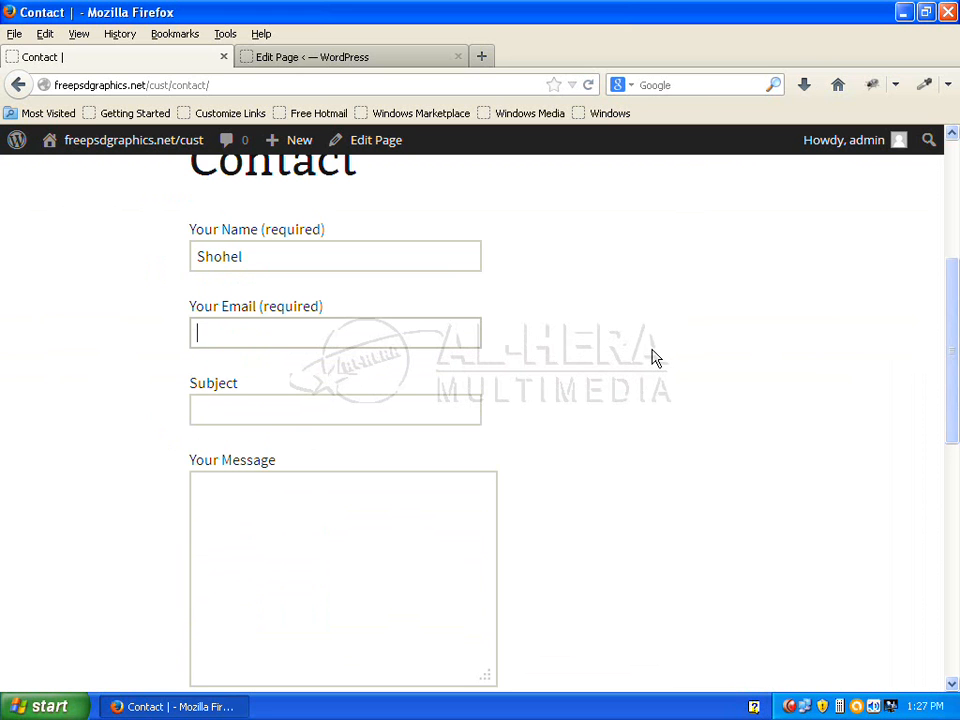
type("ra")
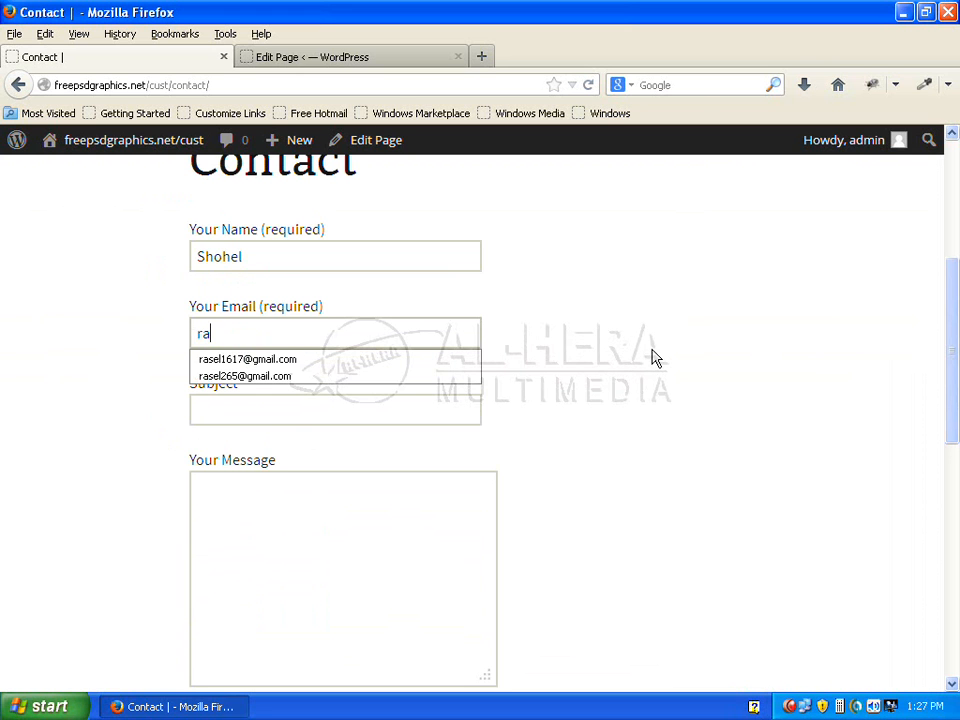
left_click(265, 362)
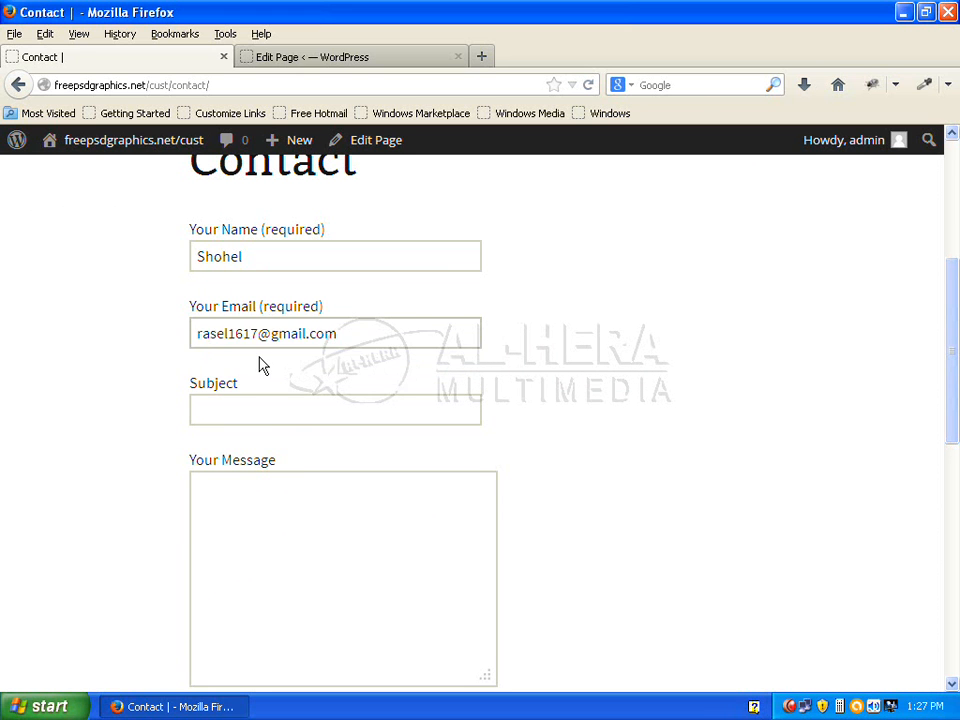
Enter subject 'Test mail' and message 'Thank you.', then send the form
left_click(228, 415)
type("T")
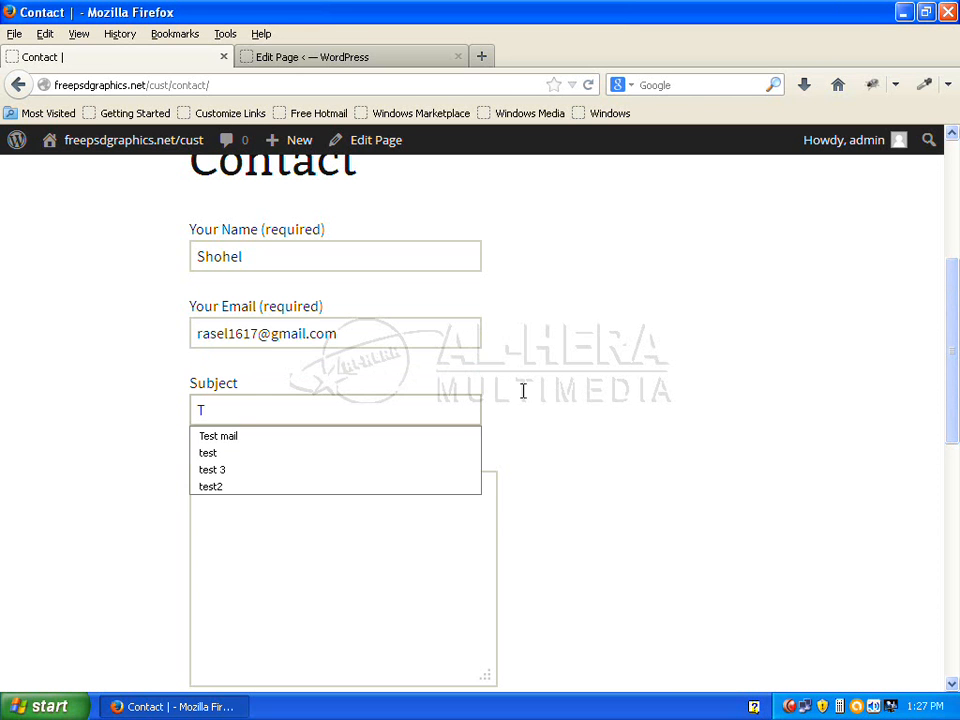
left_click(315, 436)
left_click(321, 499)
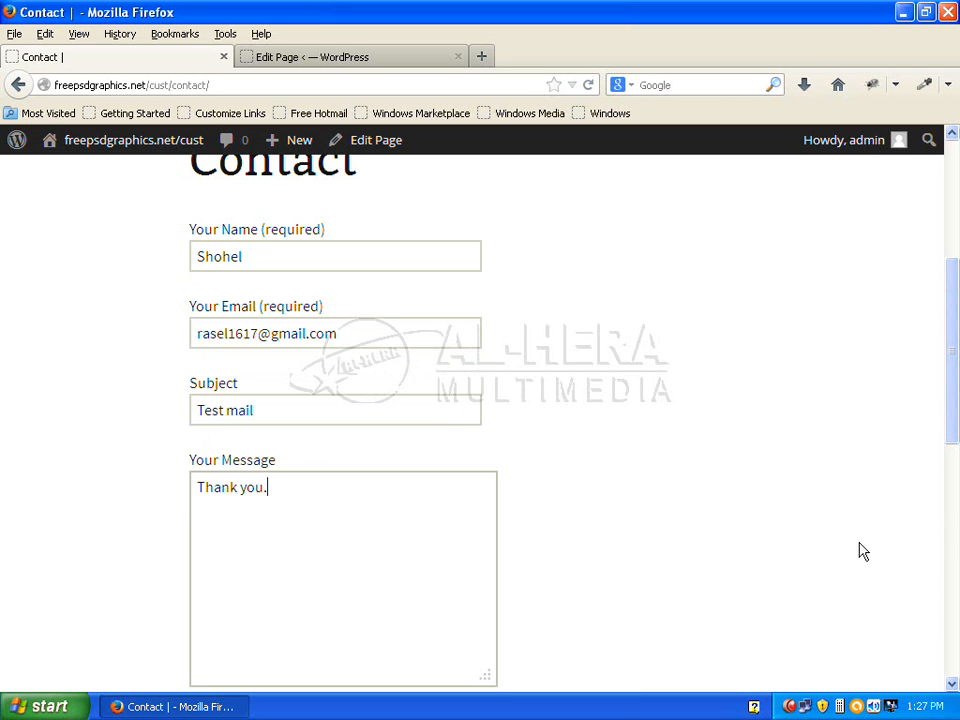
scroll(863, 551, "down", 5)
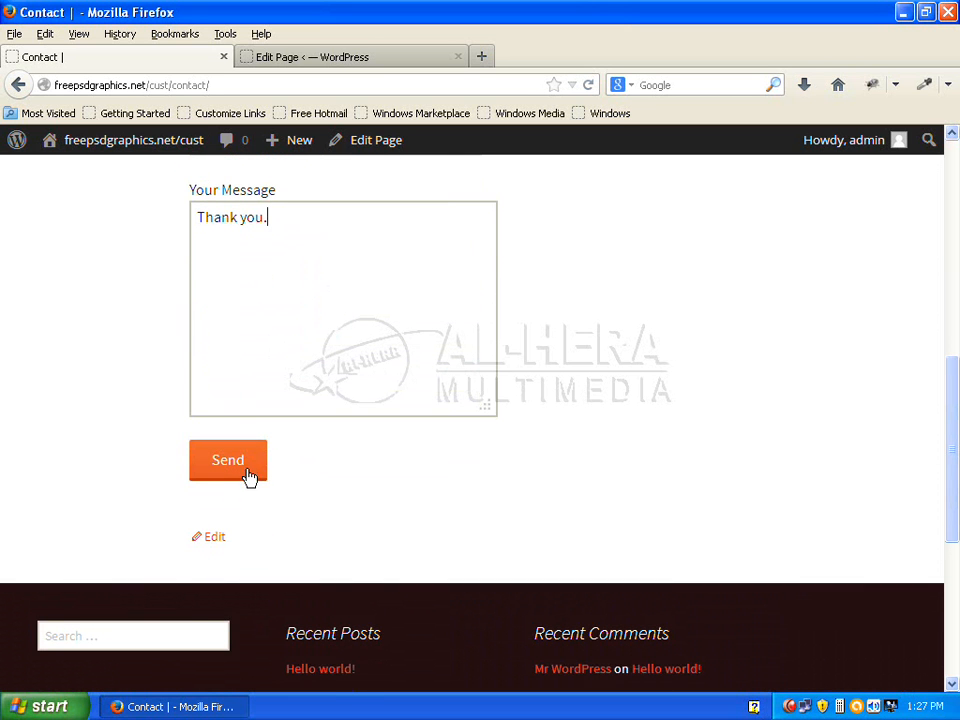
left_click(230, 464)
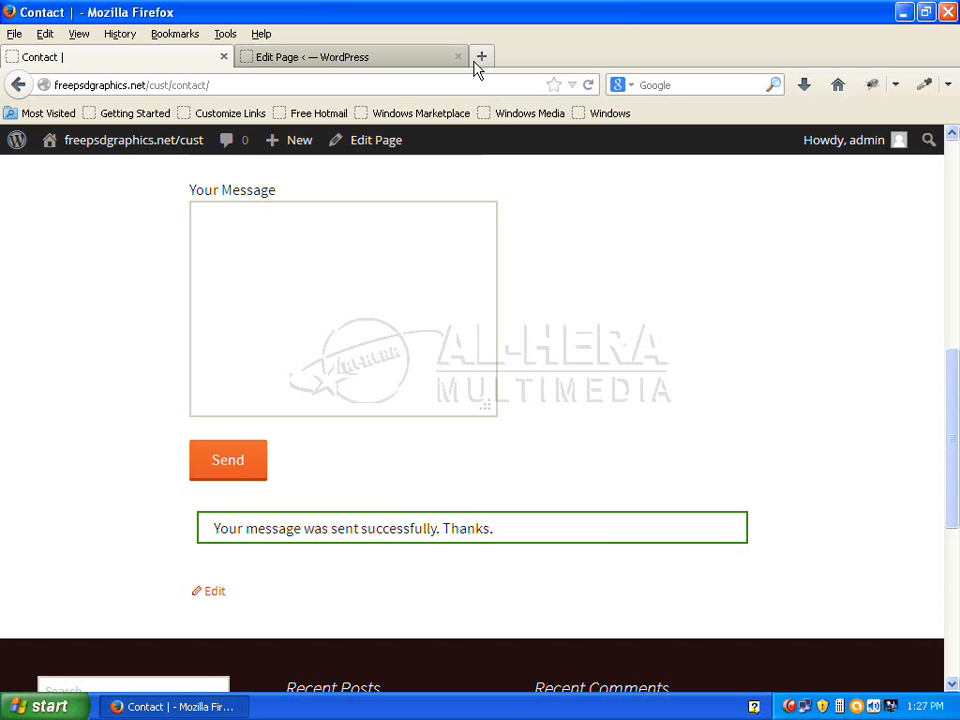
key("ctrl+t")
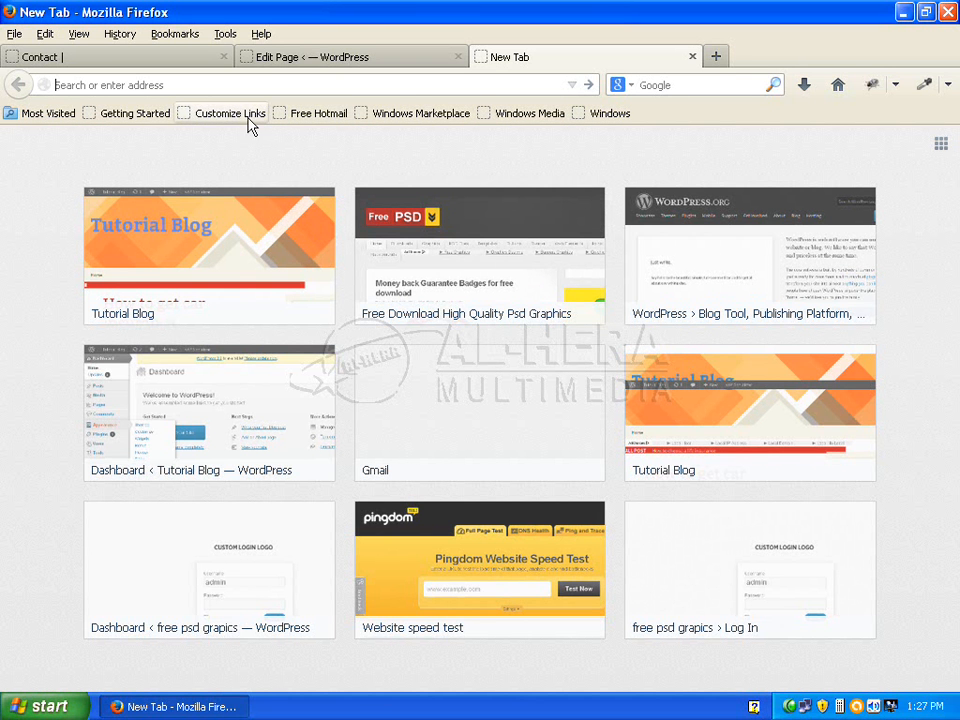
Open the Gmail inbox at mail.google.com in the new tab
left_click(115, 60)
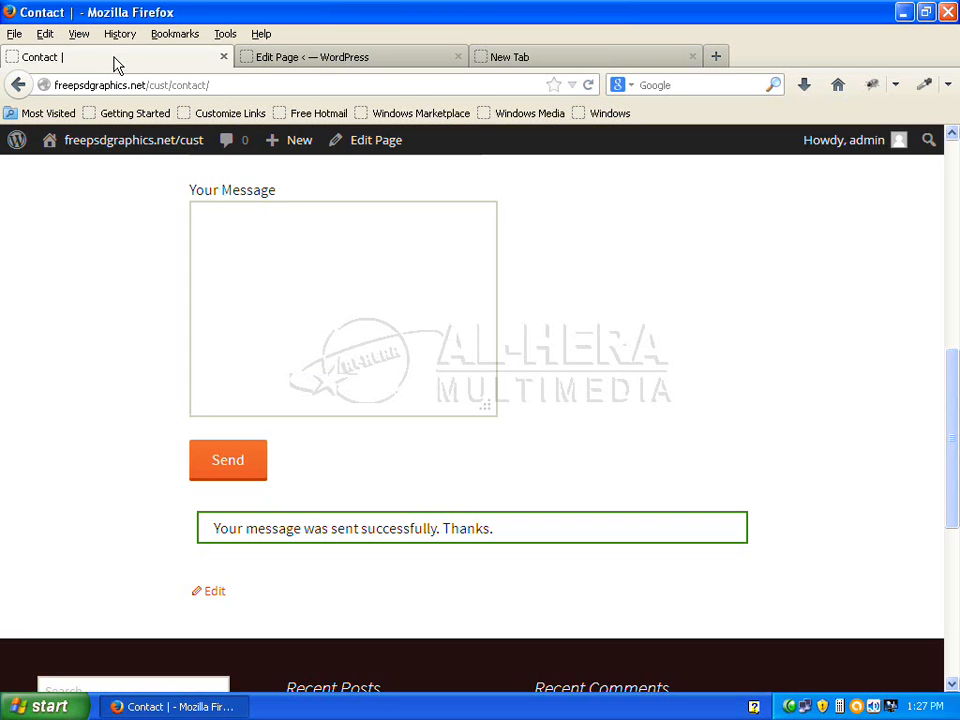
left_click(521, 60)
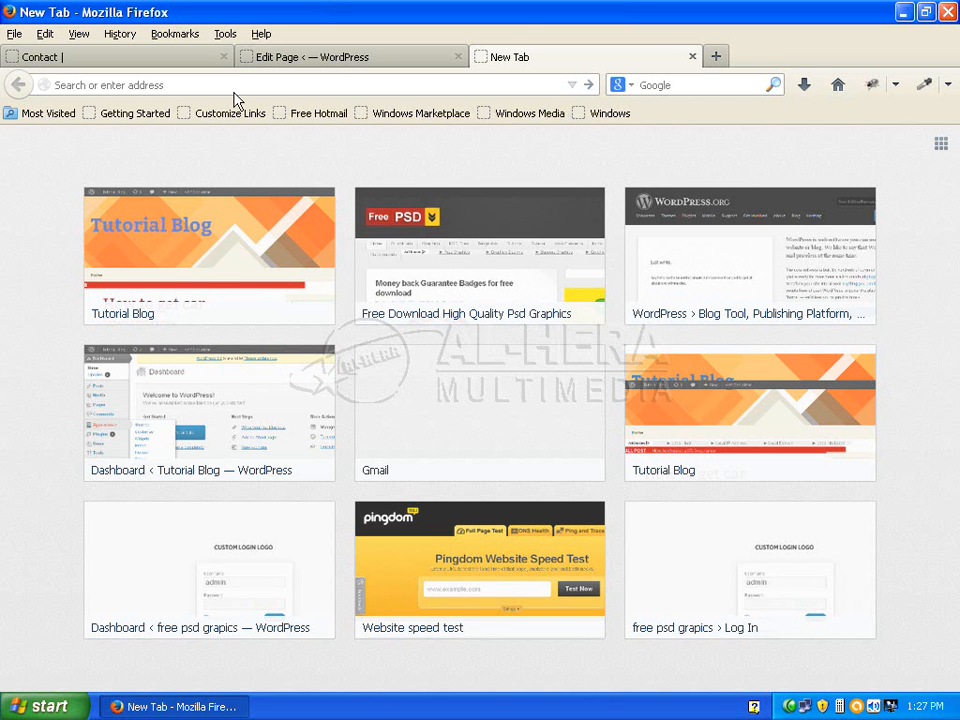
type("mail.yahoo.com/")
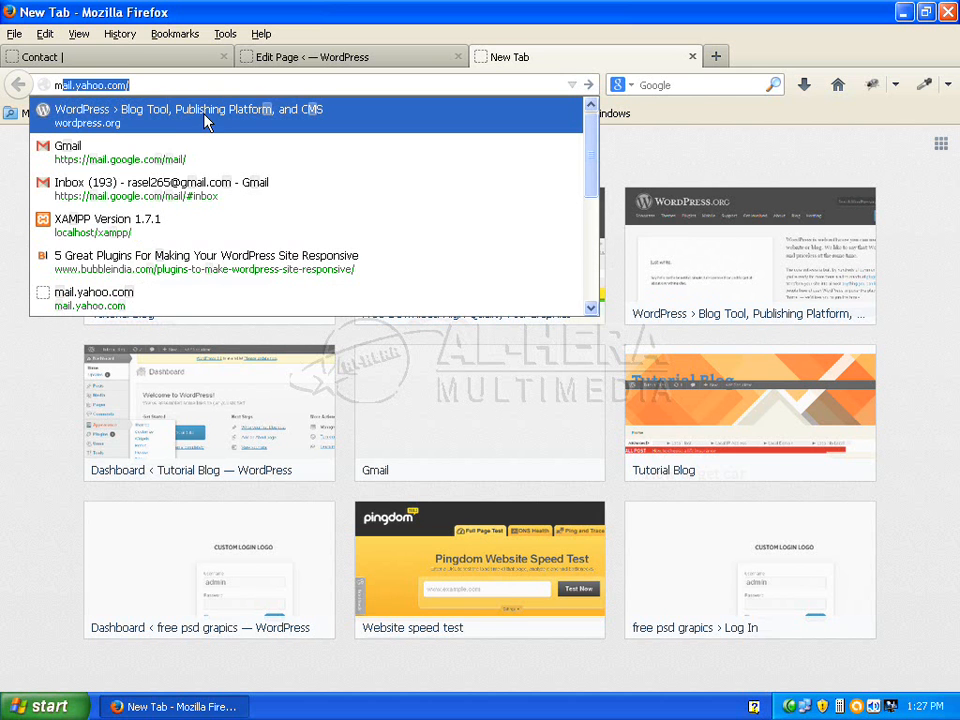
left_click(185, 162)
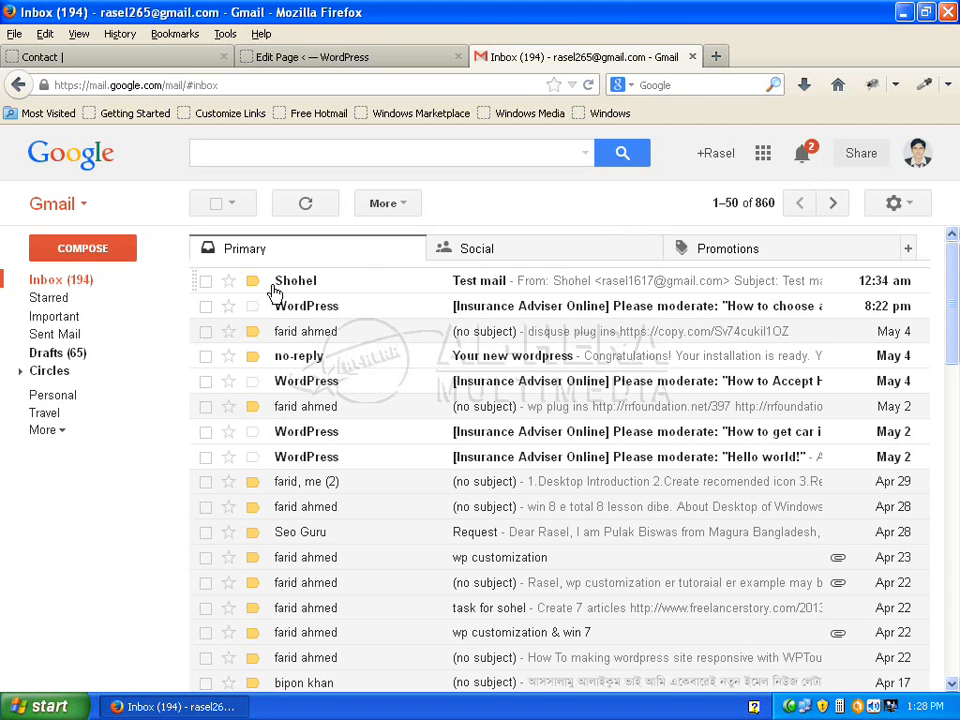
Read the received 'Test mail' message saying 'Thank you.', then return to the Contact page
left_click(510, 284)
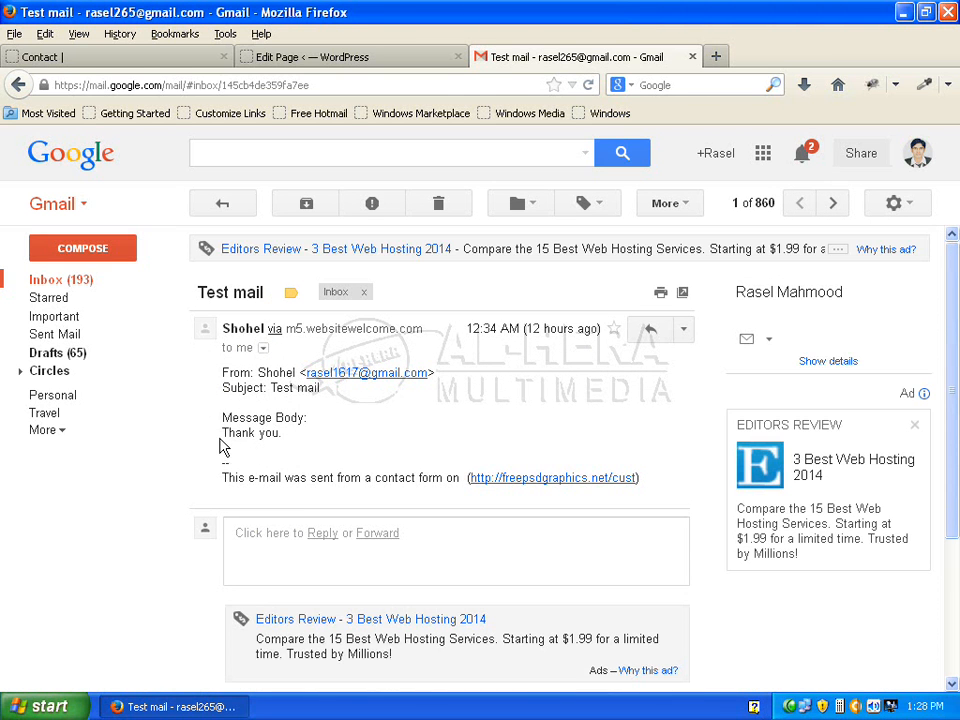
left_click_drag(222, 447, 296, 444)
left_click(310, 444)
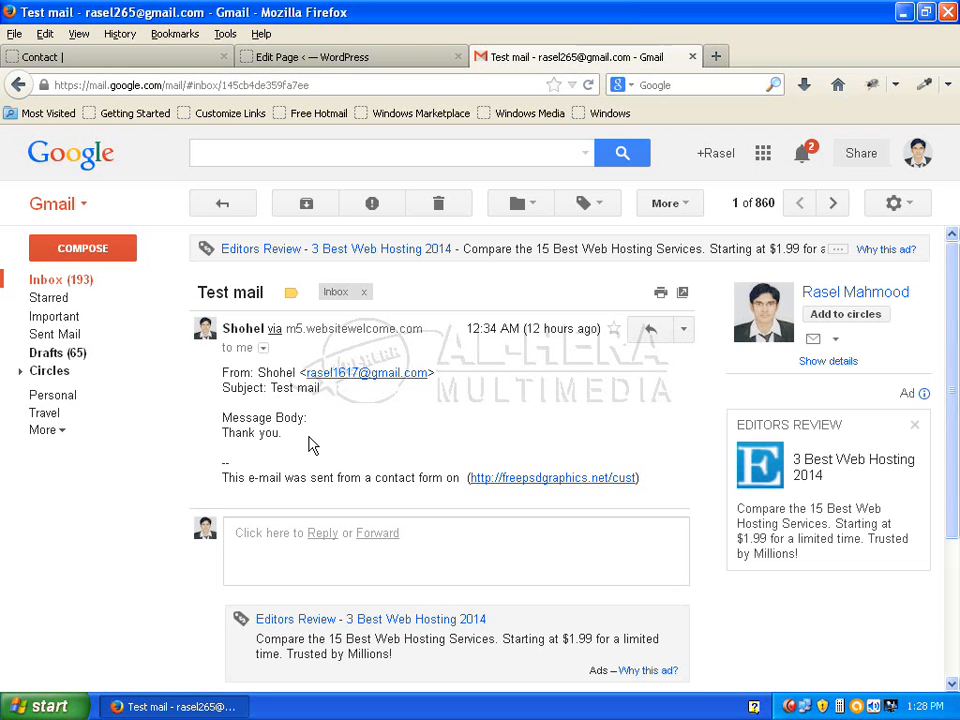
left_click(135, 56)
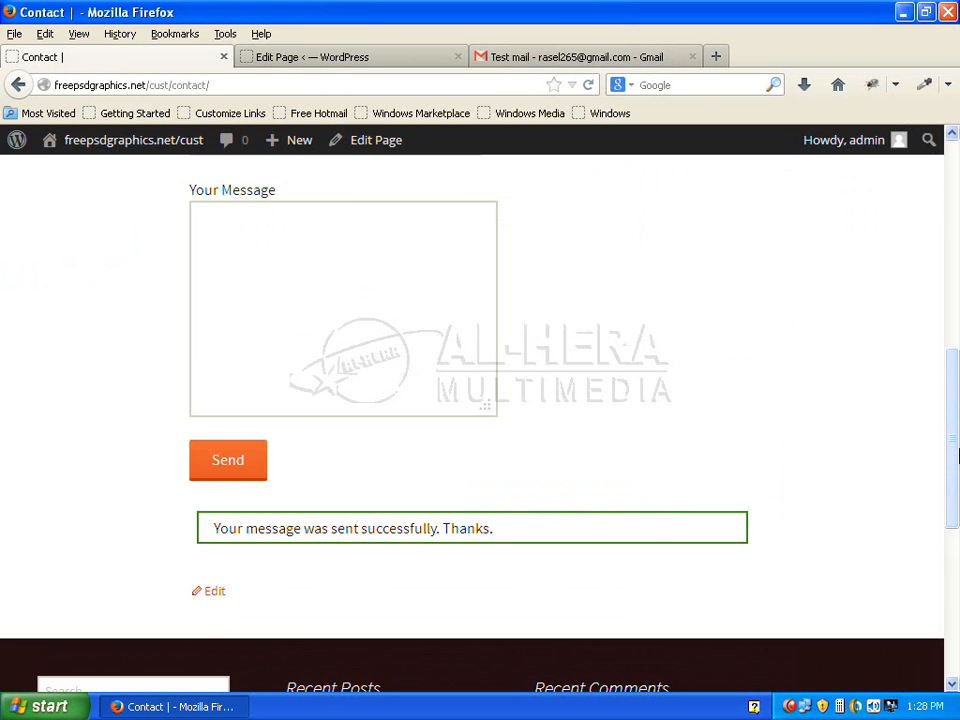
Open Contact form 1 for editing from the Contact > Contact Forms list
left_click_drag(955, 455, 957, 222)
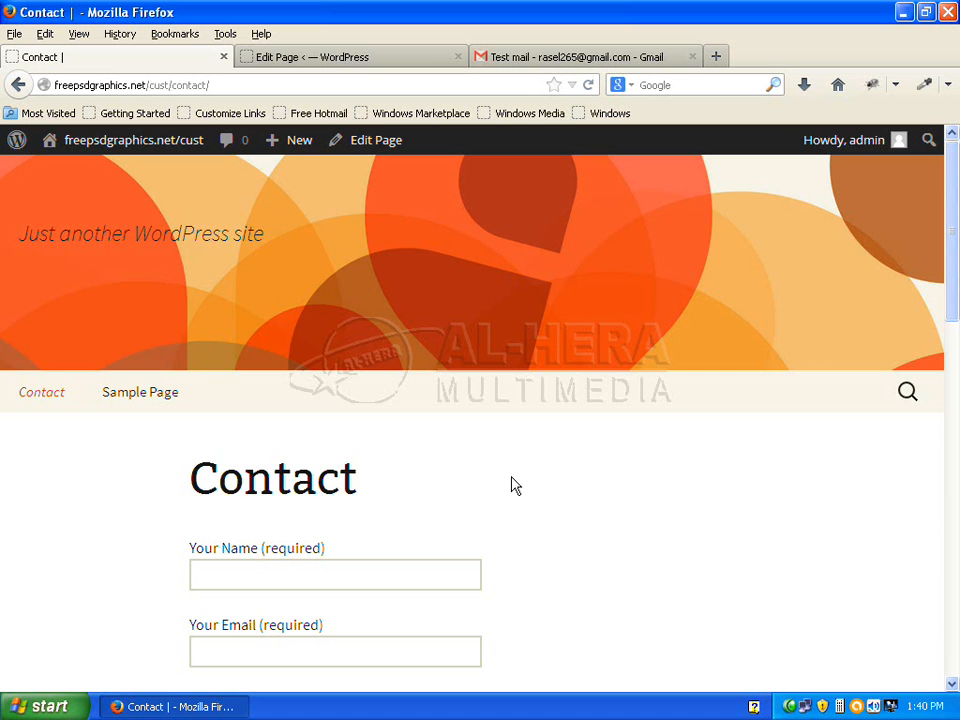
left_click(320, 62)
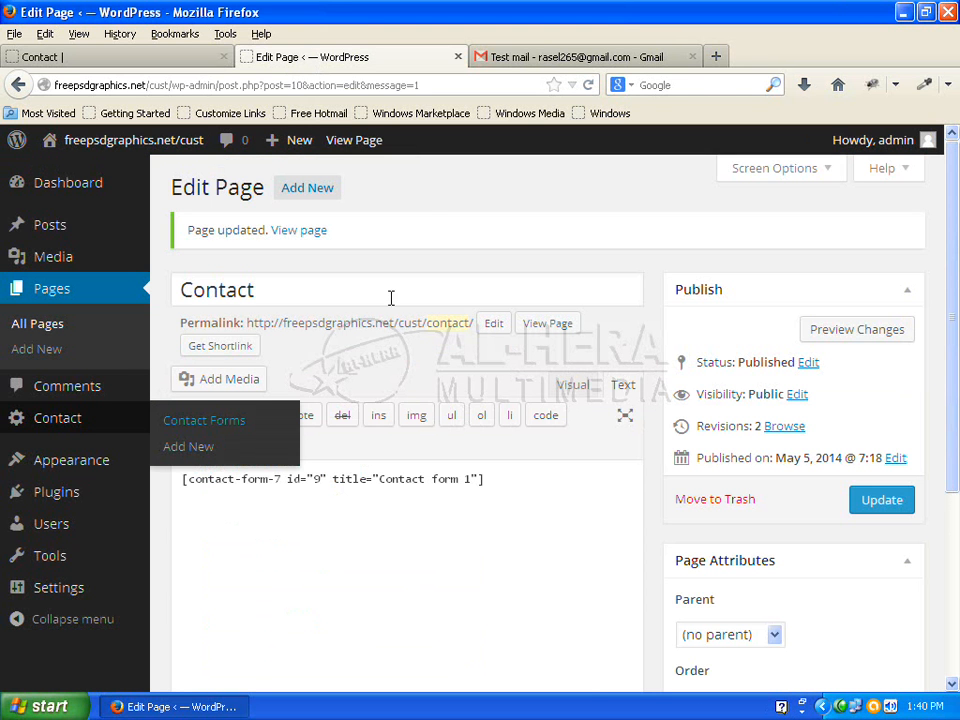
left_click(220, 427)
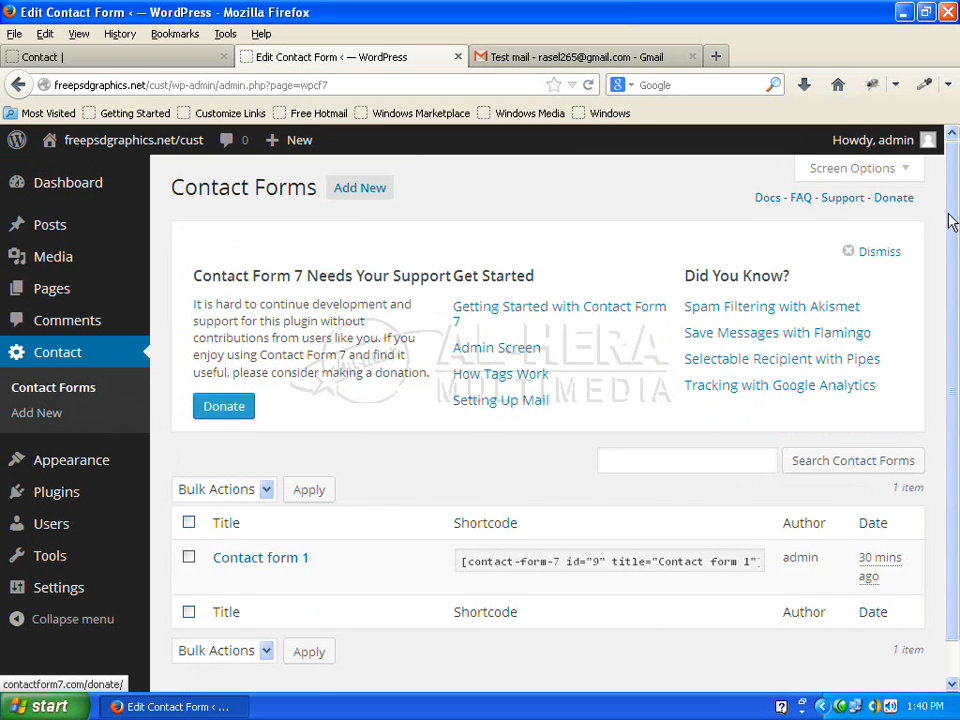
scroll(957, 484, "down", 2)
scroll(700, 400, "up", 1)
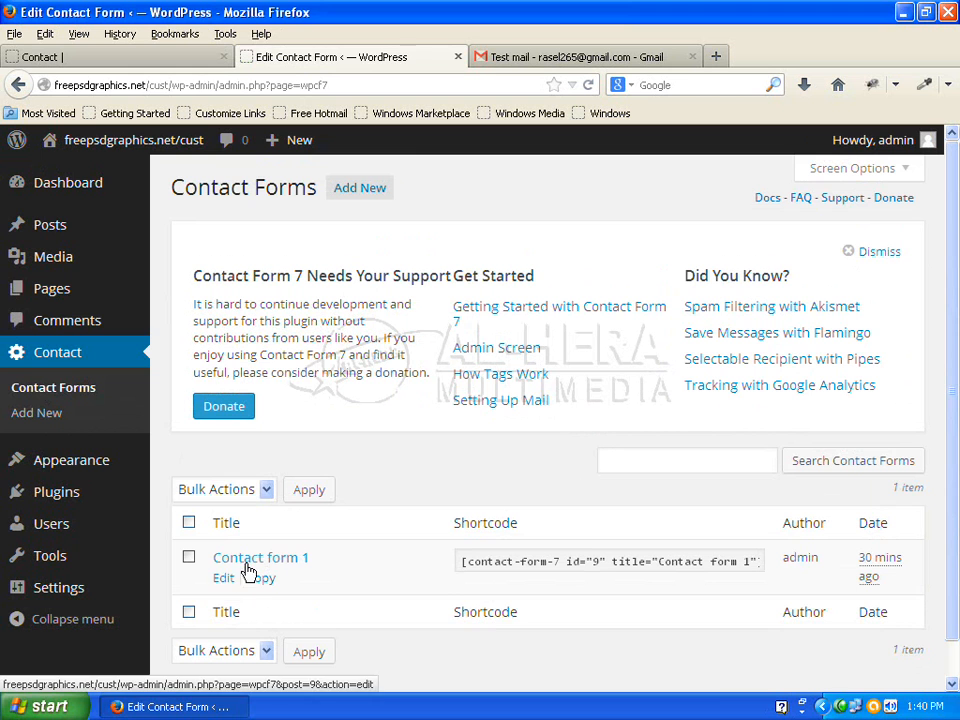
left_click(220, 580)
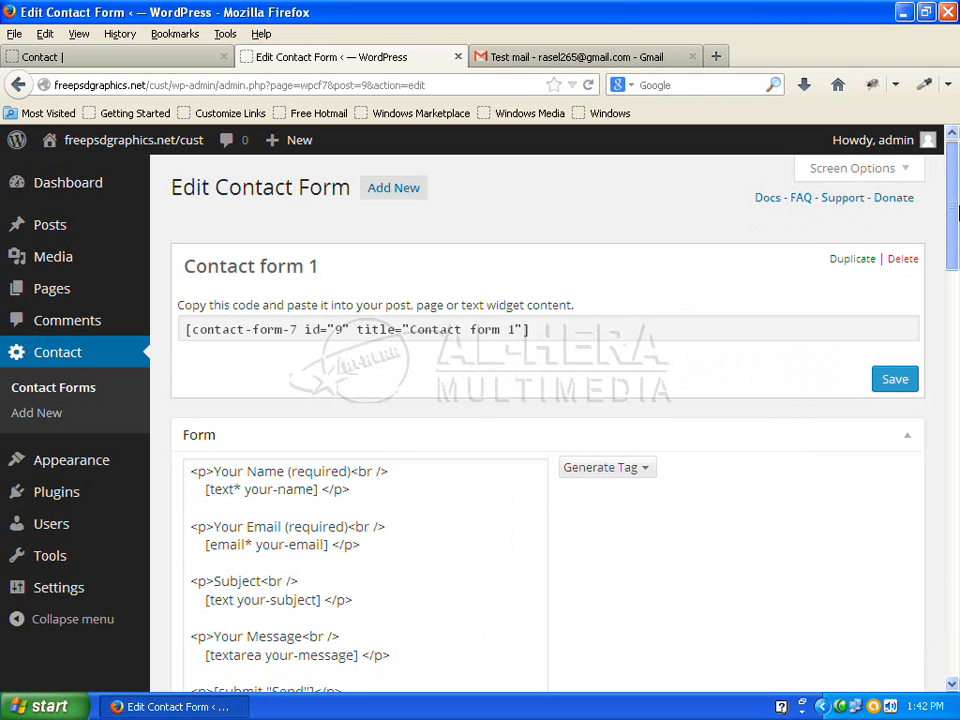
Tick 'Use mail (2)' for Contact form 1 and place the cursor below [your-message] in its body
left_click_drag(957, 212, 957, 488)
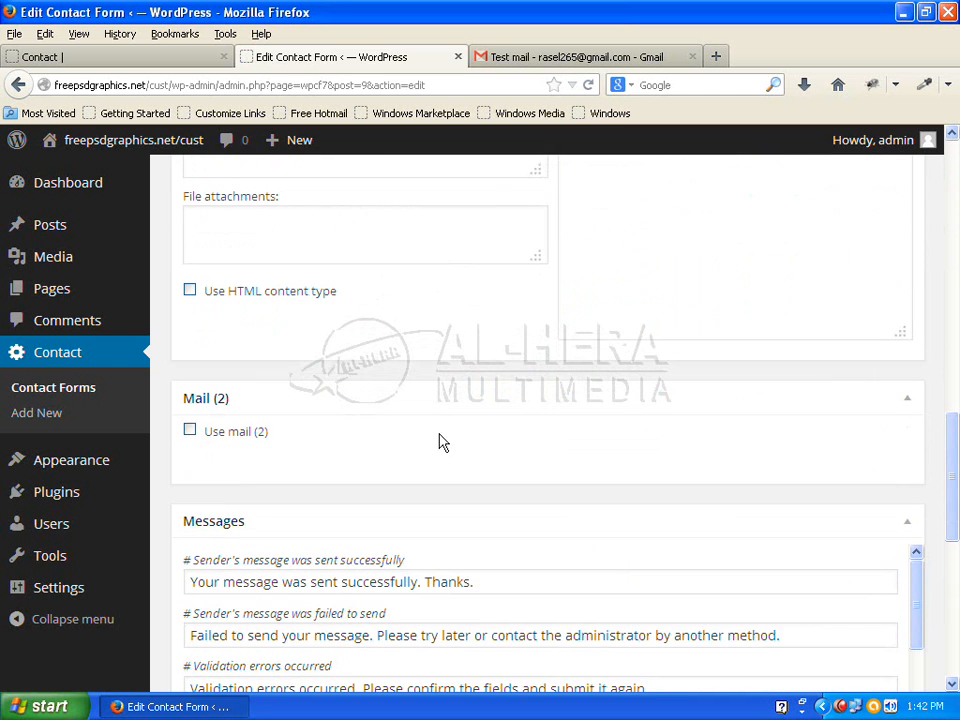
left_click(189, 434)
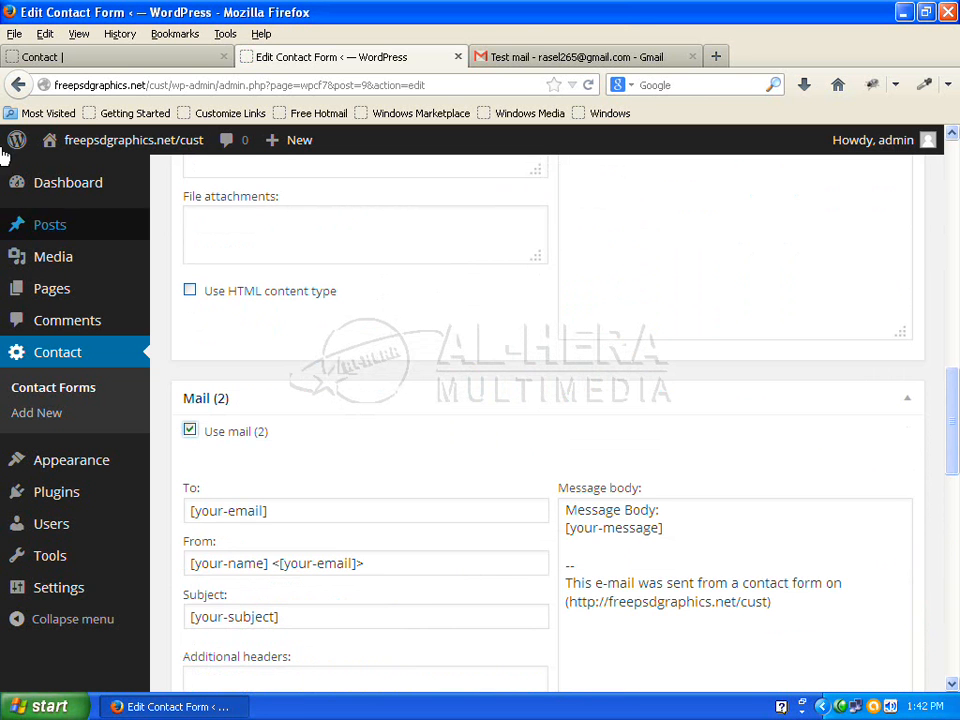
left_click_drag(957, 408, 957, 463)
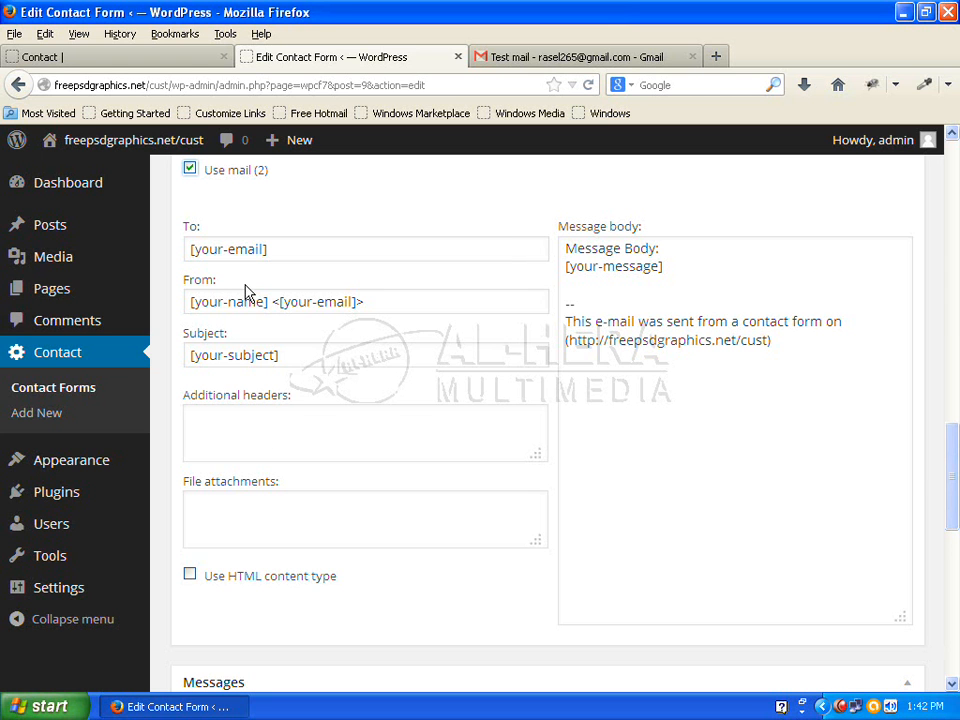
left_click(571, 289)
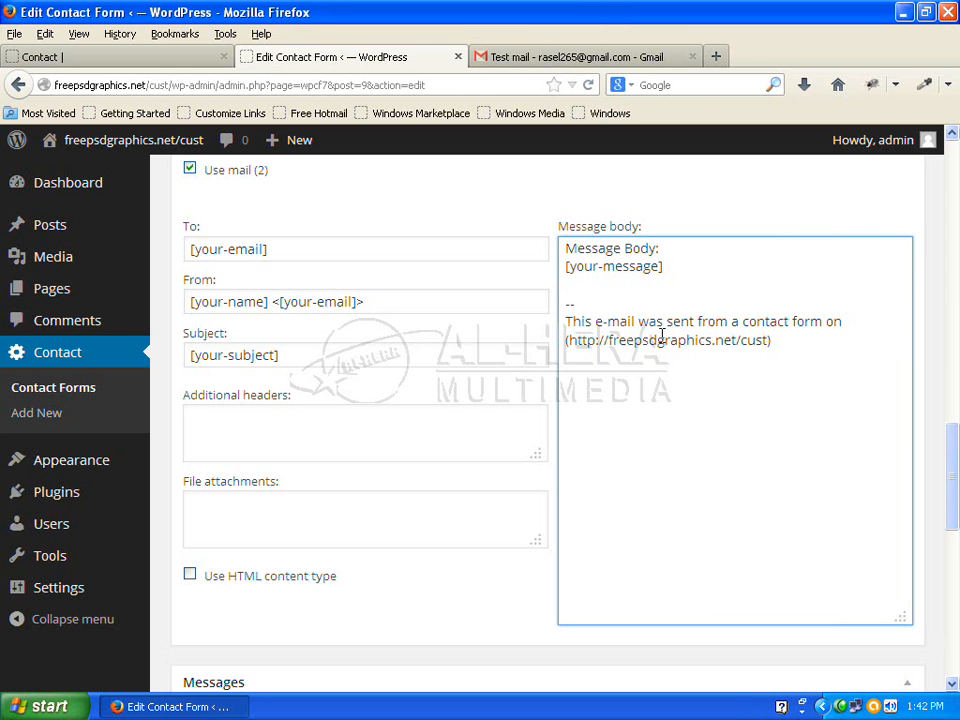
Add 'Dear, Within 72 hours you will get reply.' and a new line to the Mail (2) body
type("Dear, Within 72")
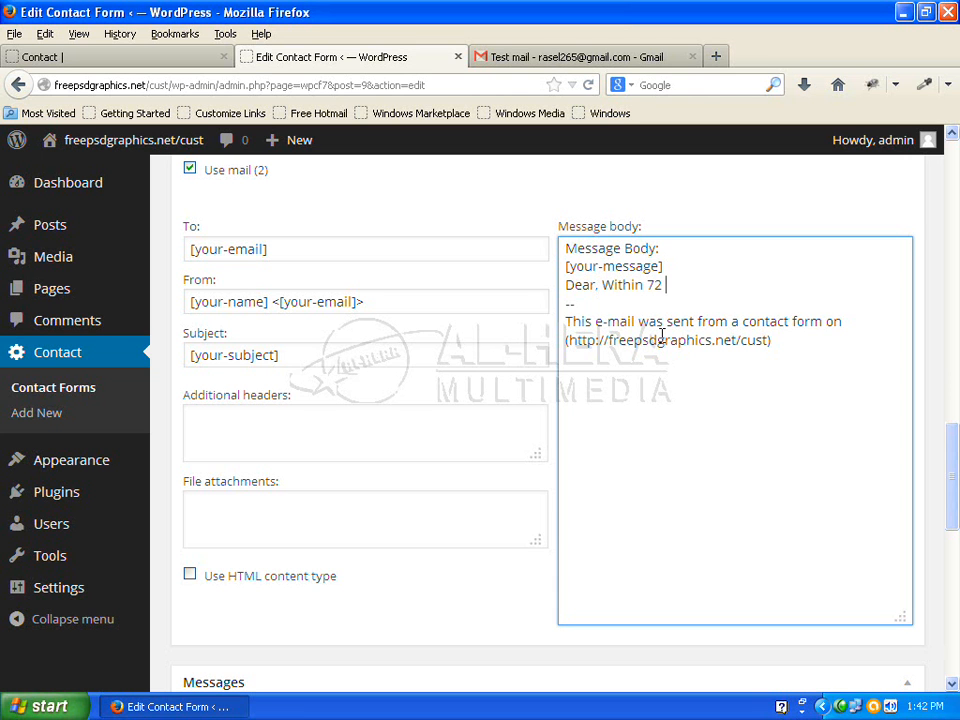
type(" hours you will get reply.")
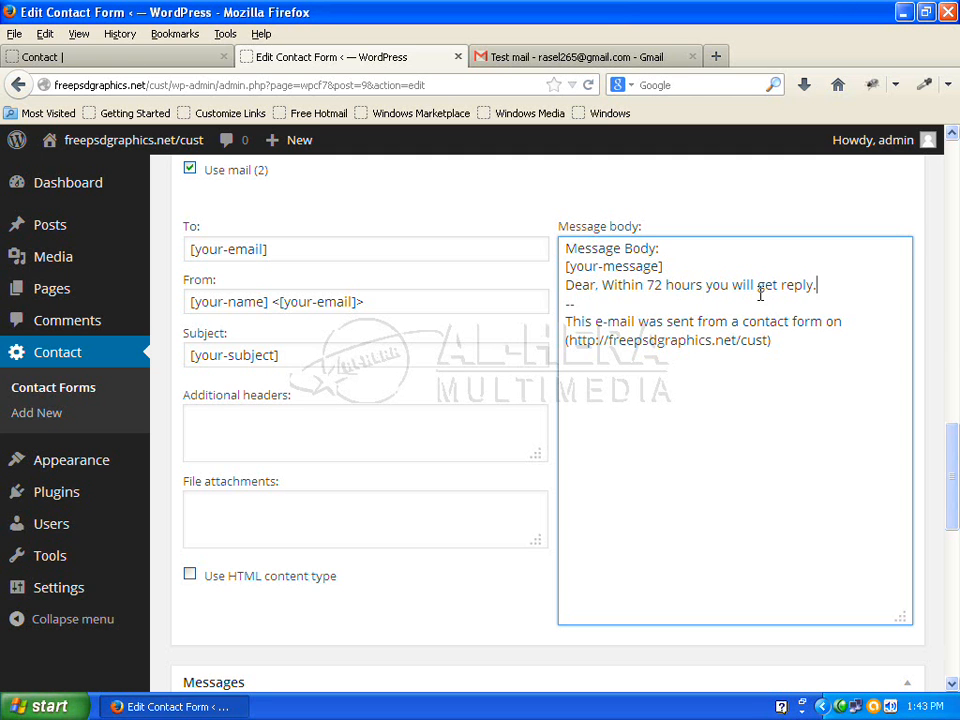
key("Return")
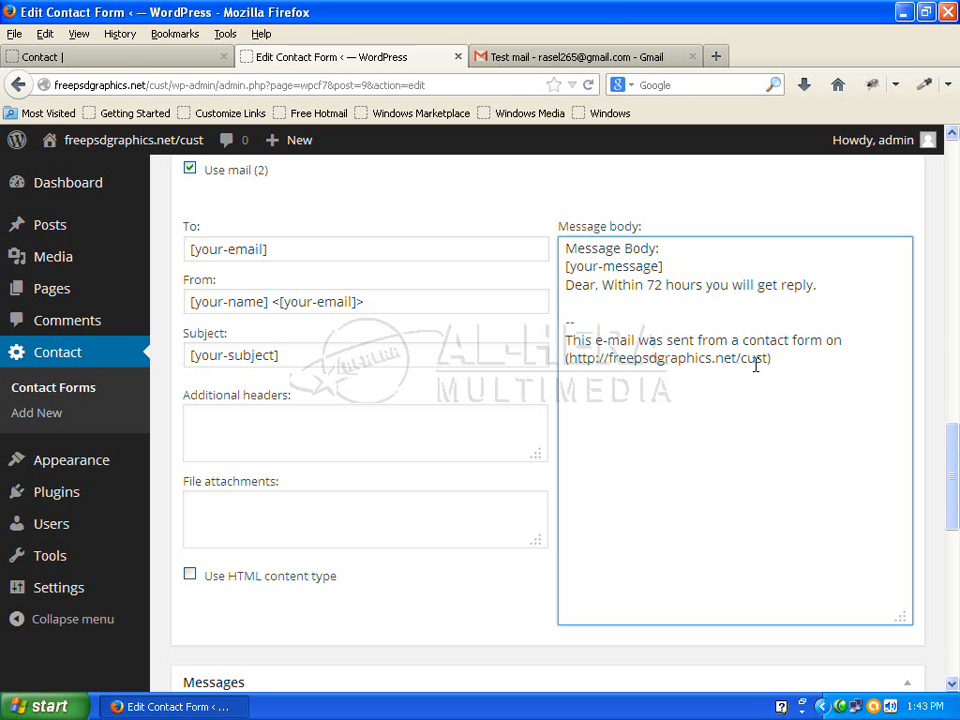
type("http://alherabd")
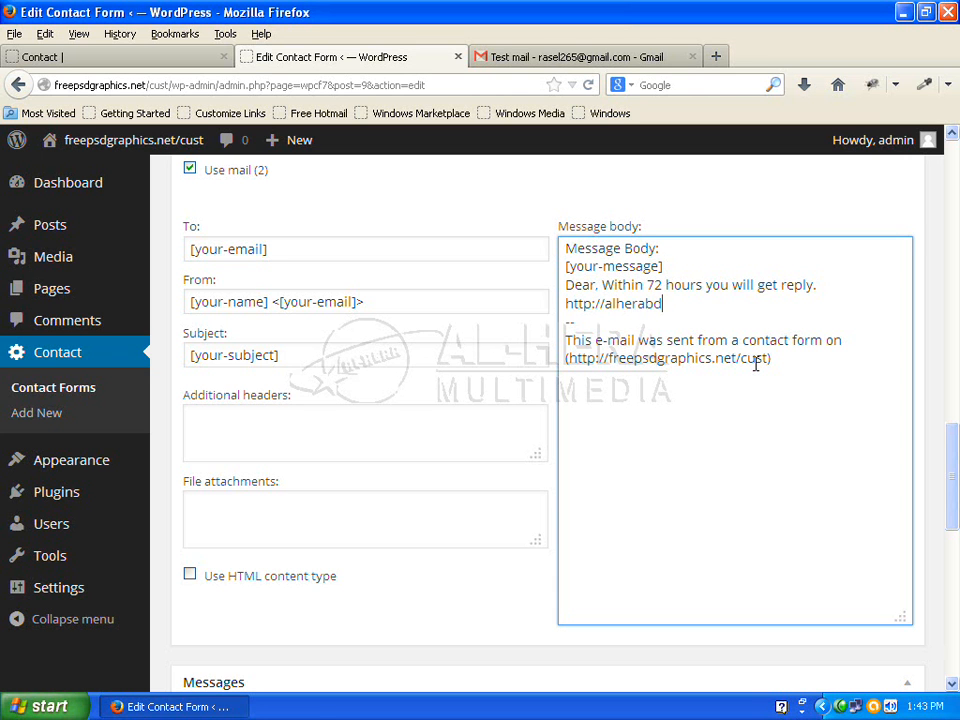
type("om")
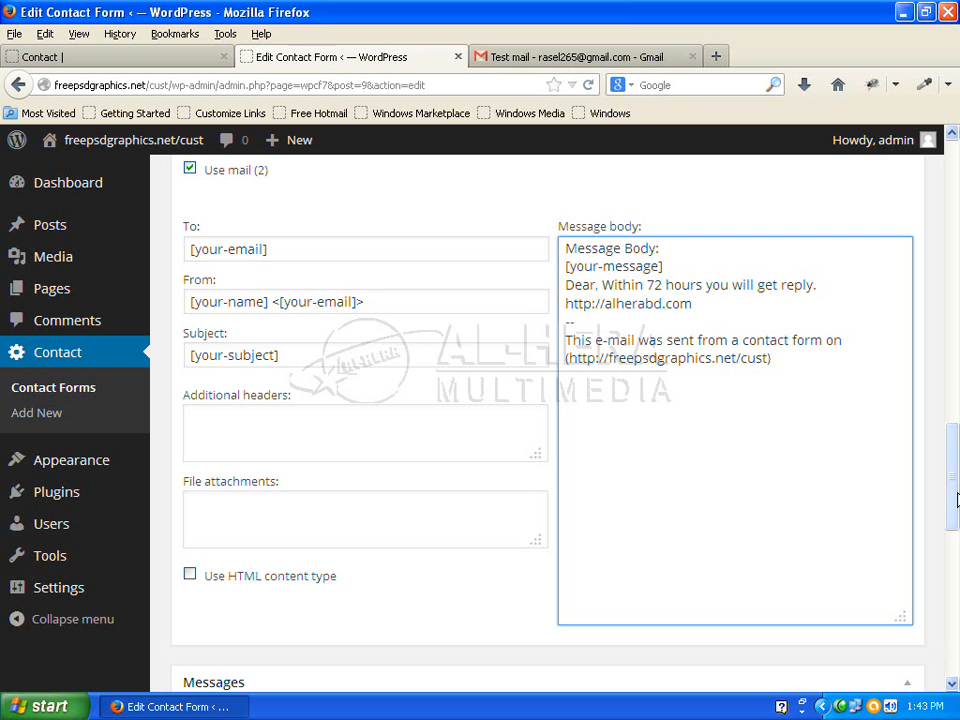
Save Contact form 1 and switch to the site's Contact page
left_click_drag(951, 452, 955, 170)
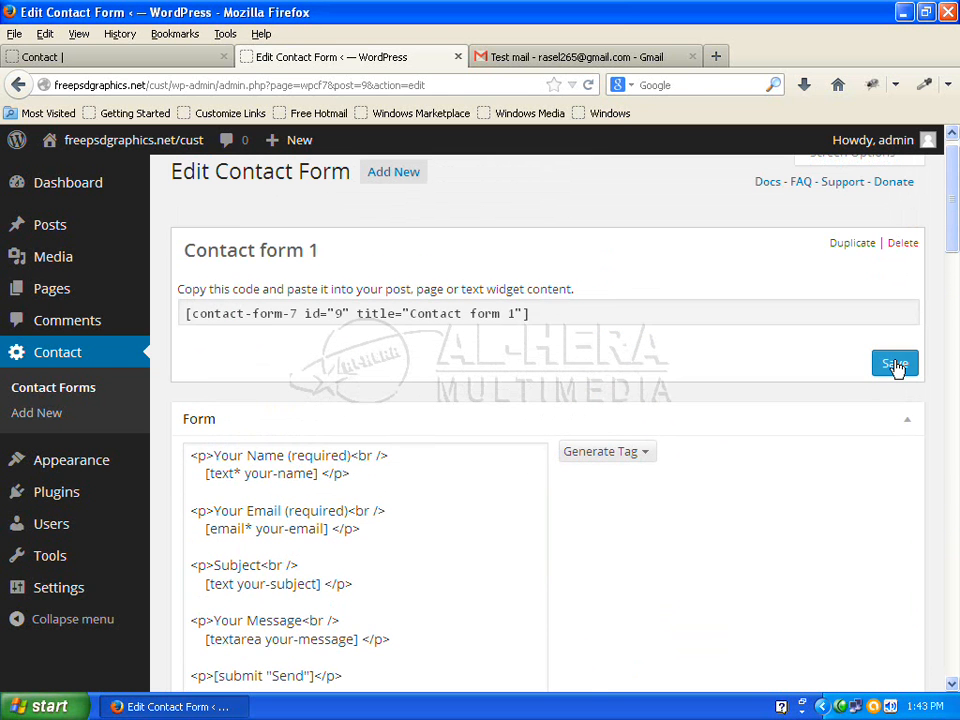
left_click(894, 364)
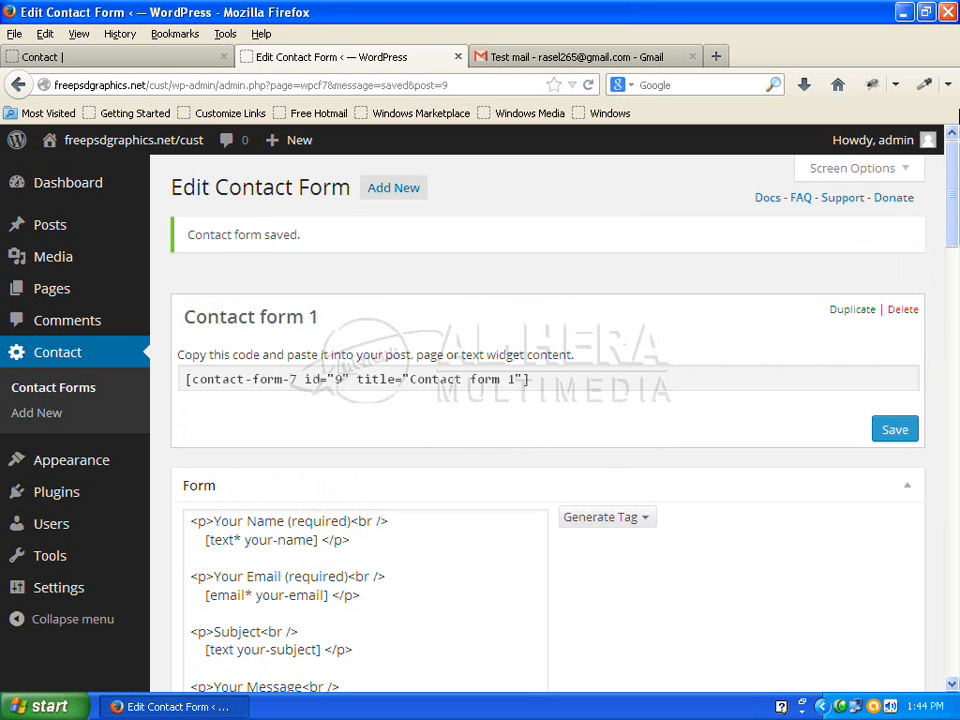
left_click(150, 57)
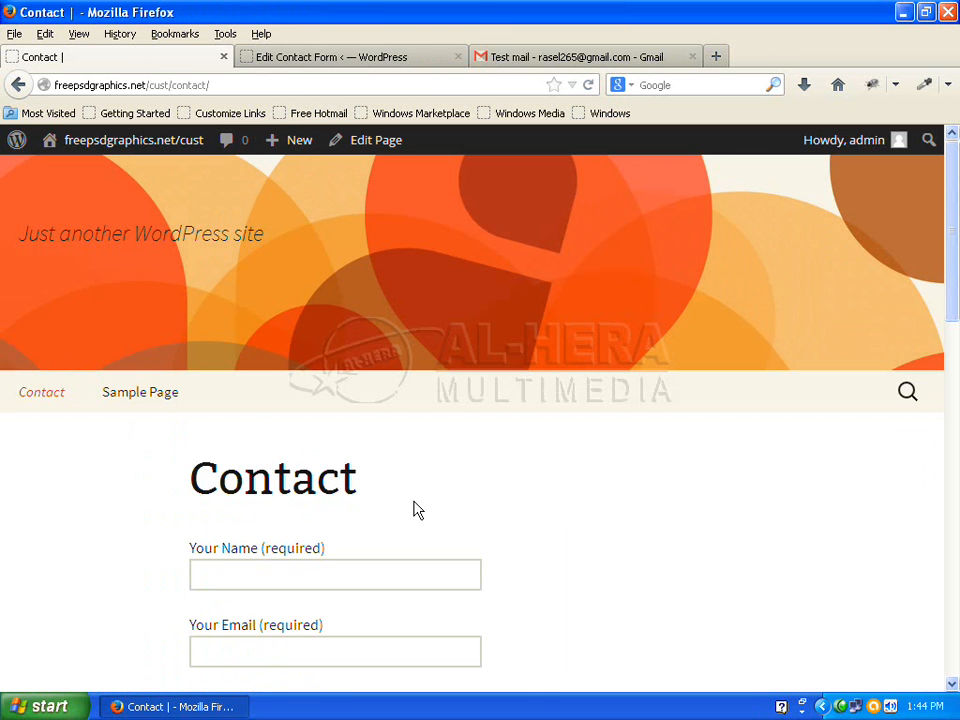
Reload the Contact page and fill in the sender's name, e-mail and subject 'Test mail 2'
left_click(588, 85)
scroll(652, 530, "down", 5)
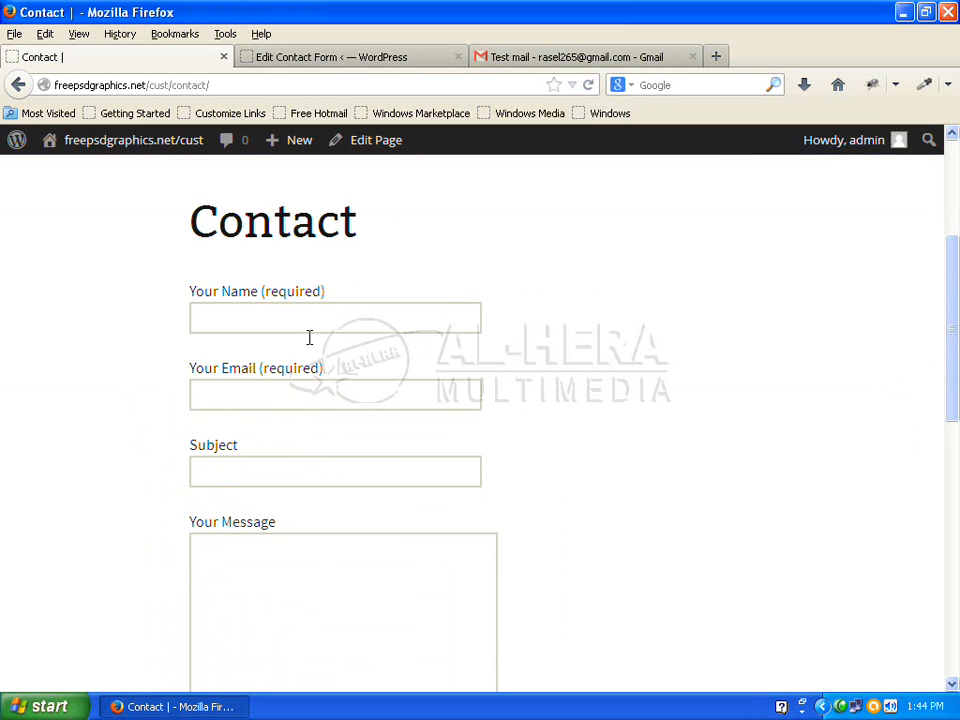
left_click(309, 330)
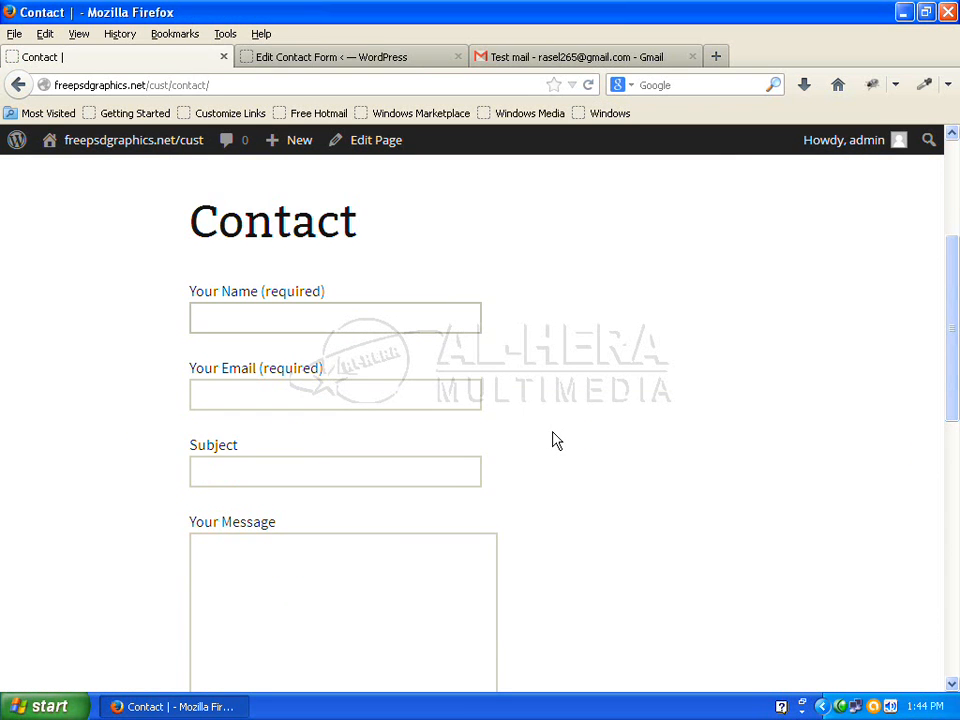
type("S")
left_click(290, 342)
type("Arif")
left_click(264, 394)
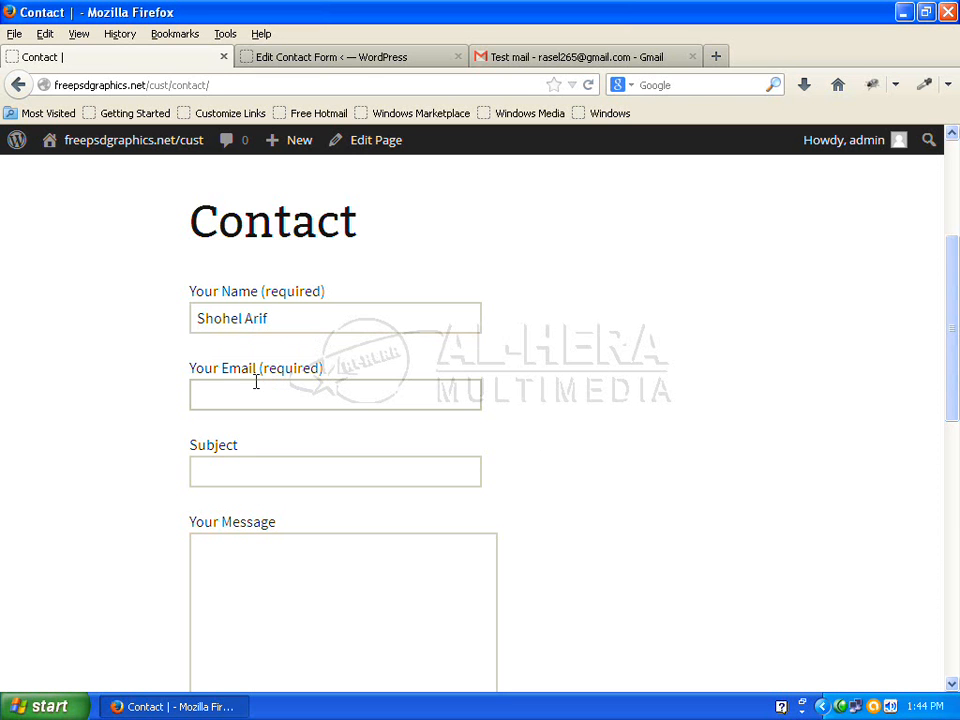
type("r")
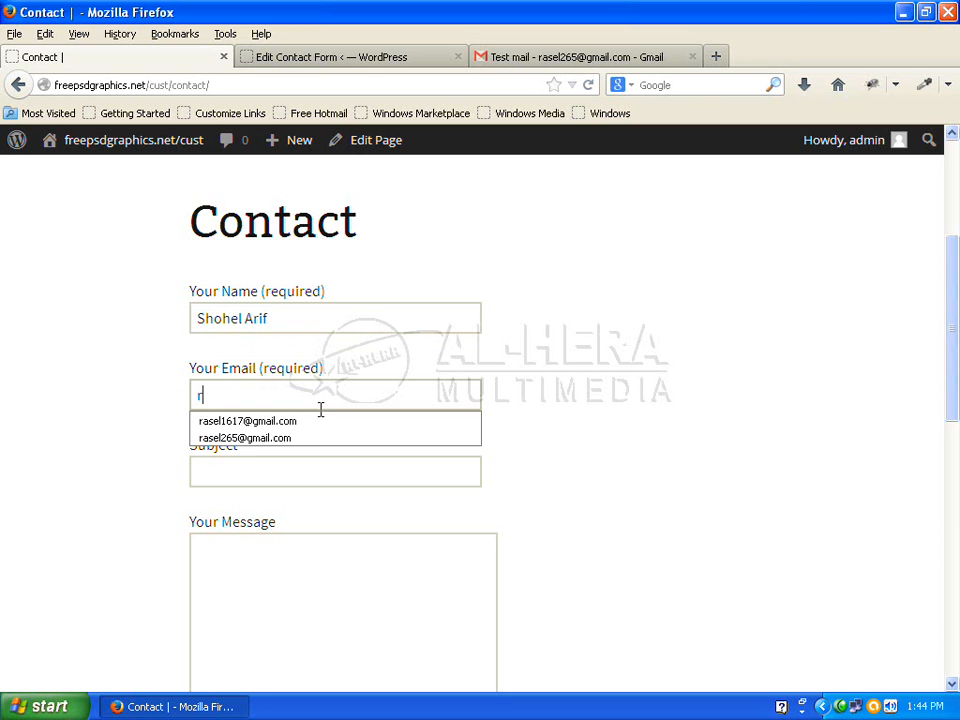
left_click(296, 420)
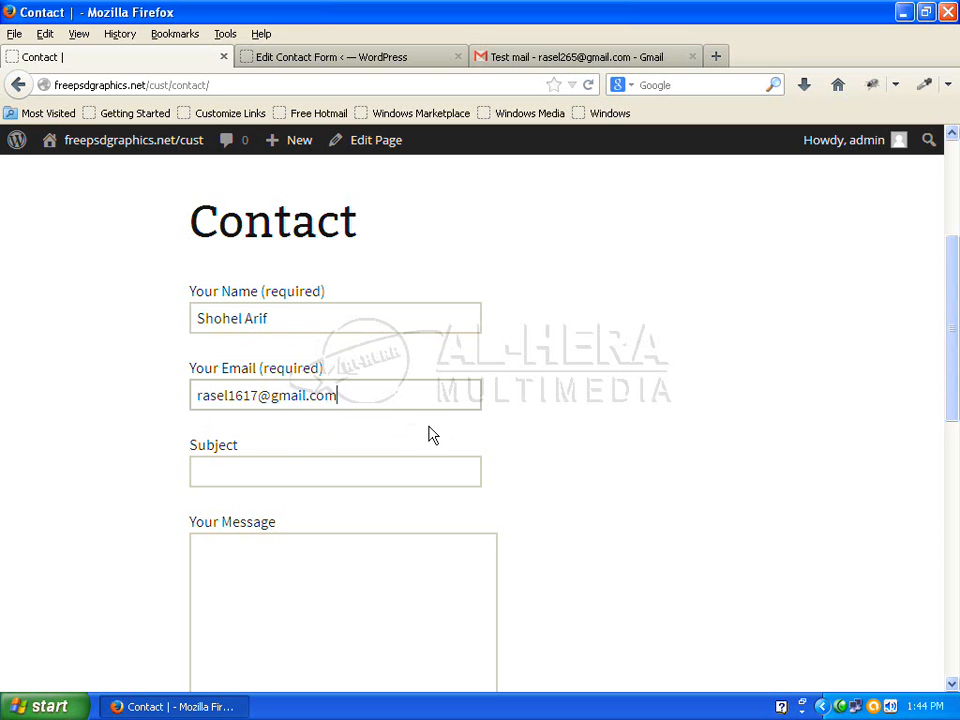
left_click(338, 465)
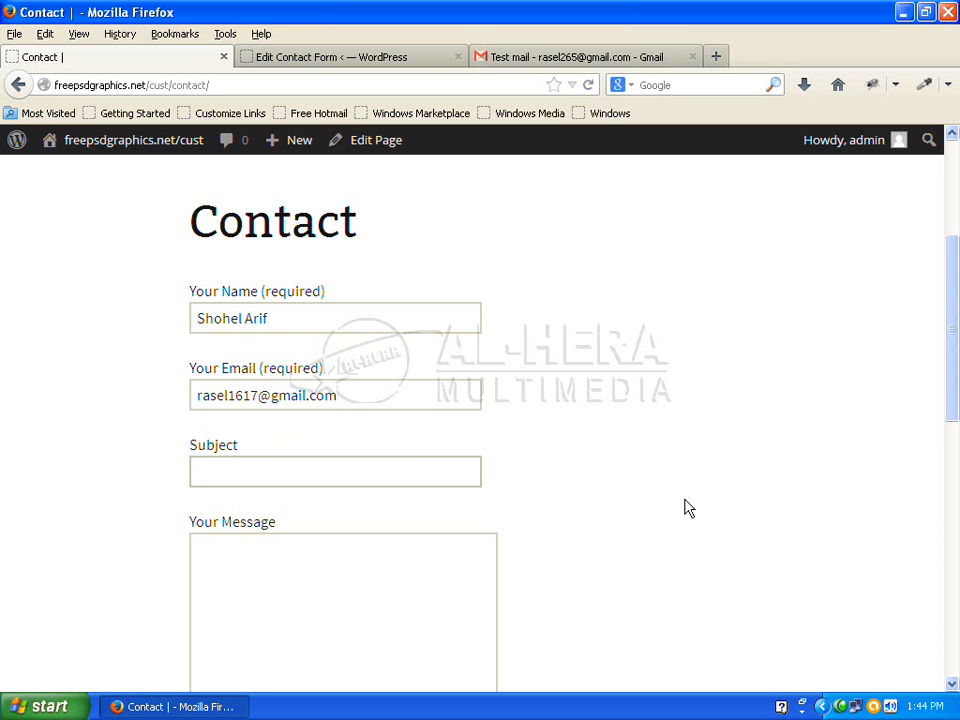
type("Te")
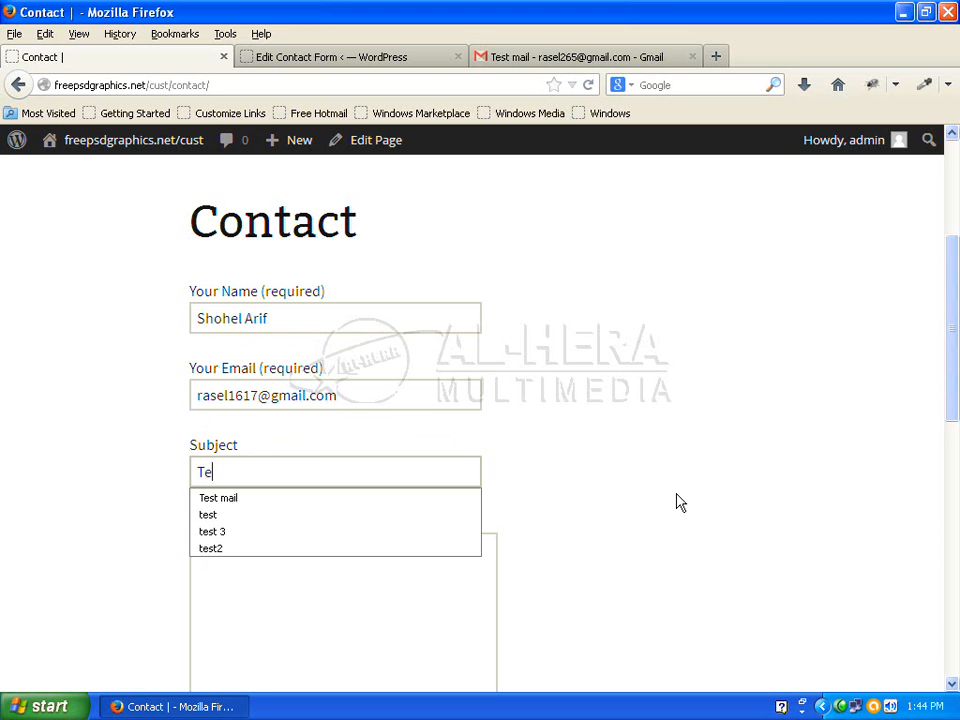
type("st mai")
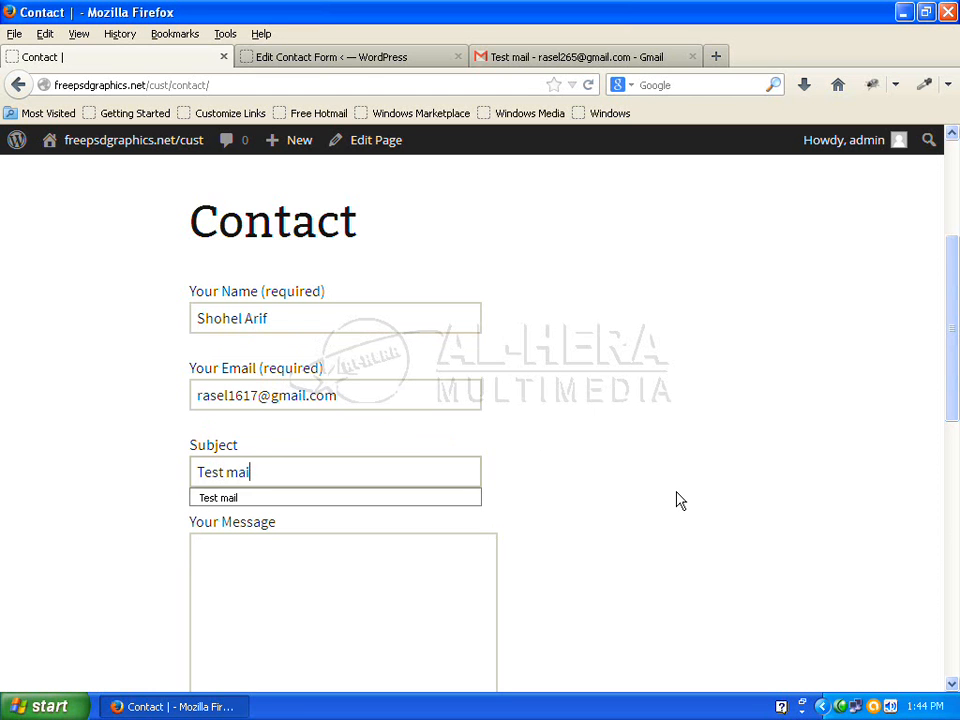
type("l 2")
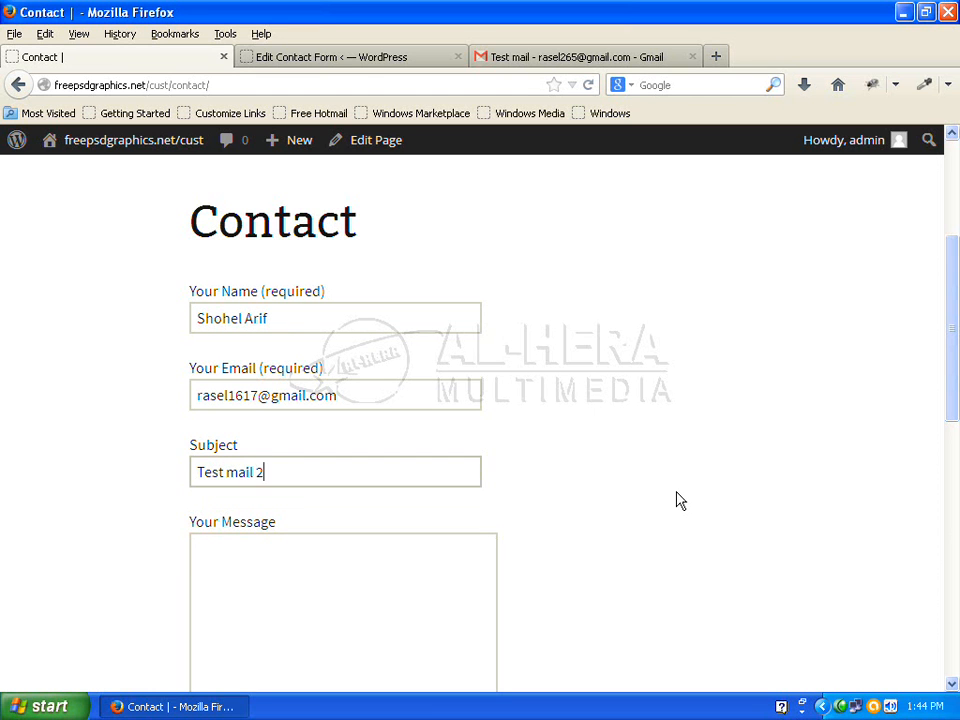
Replace the gibberish message with 'Thanks' and send the form
left_click(256, 612)
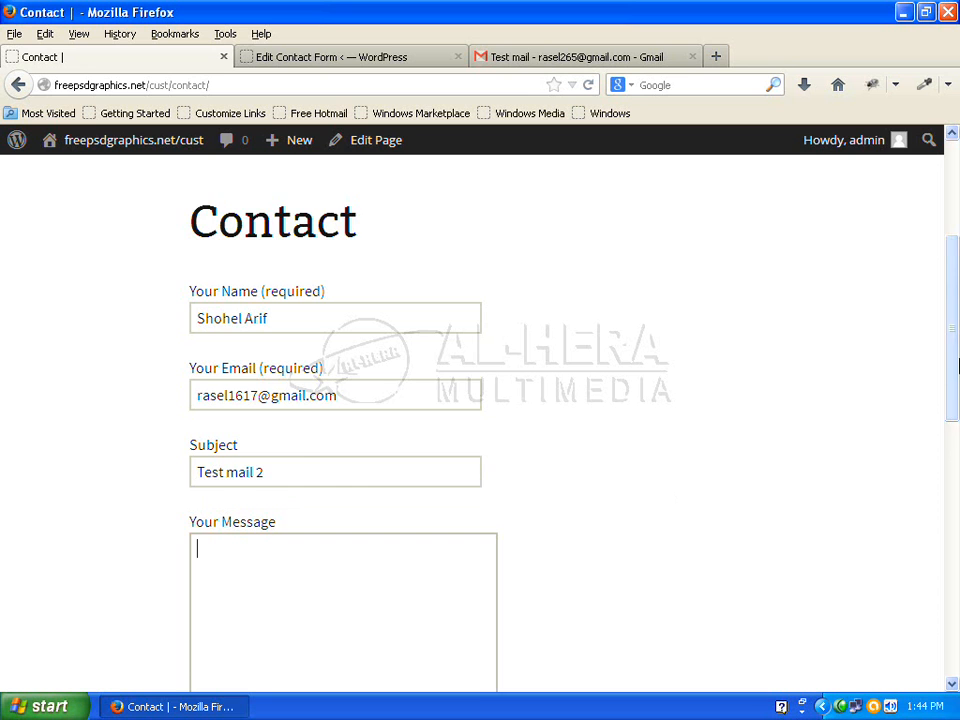
scroll(788, 460, "down", 1)
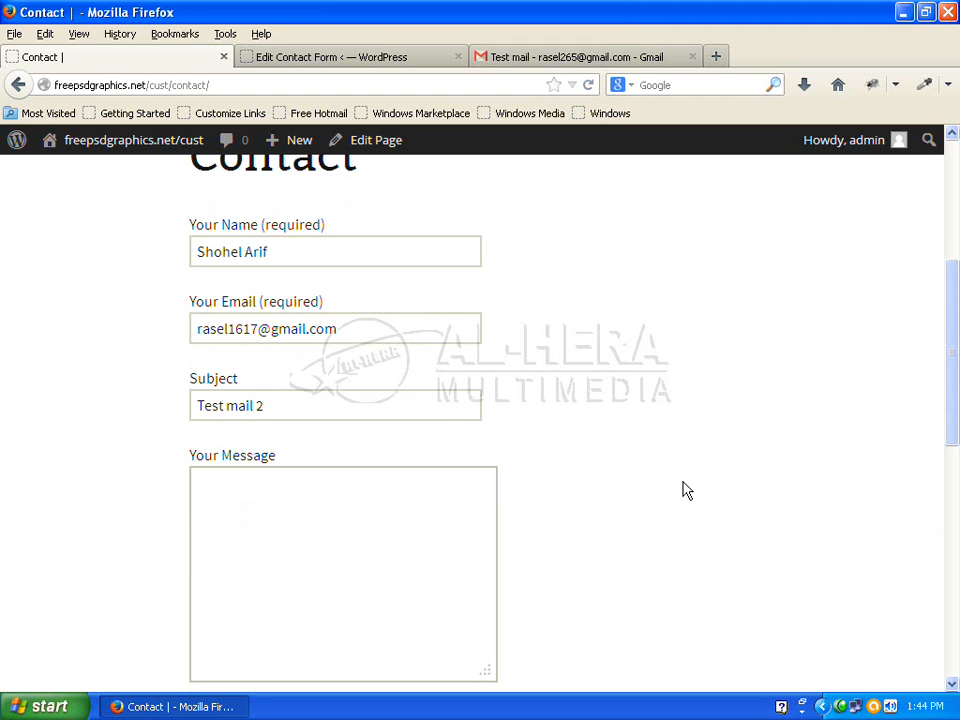
type("hgdkdsgffdg./gfh")
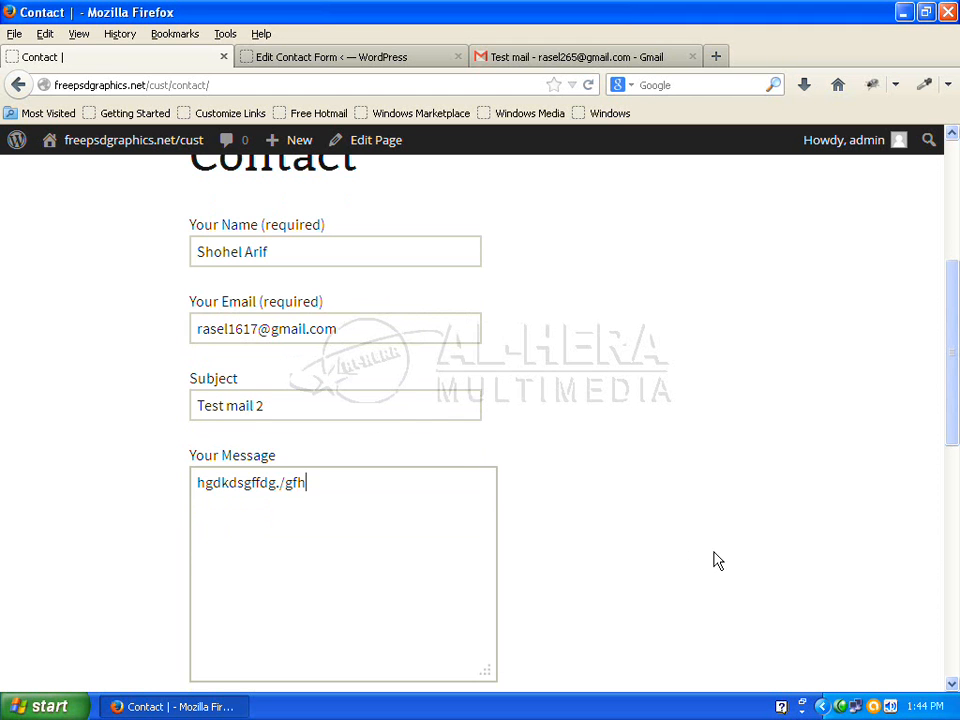
left_click_drag(383, 506, 156, 514)
key("BackSpace")
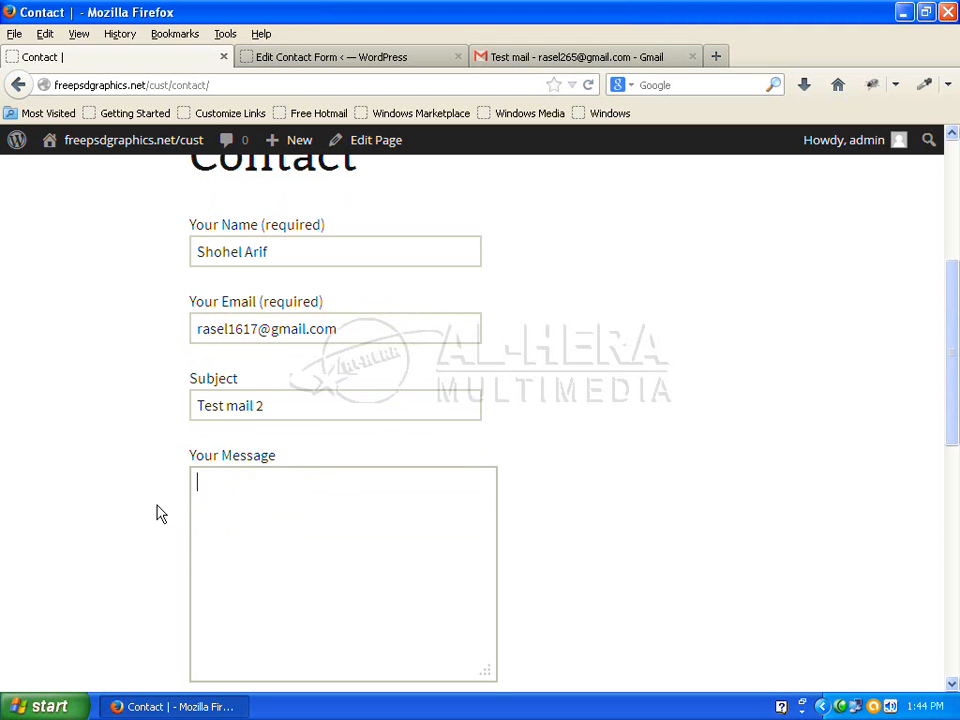
type("Thanks.")
scroll(229, 351, "up", 2)
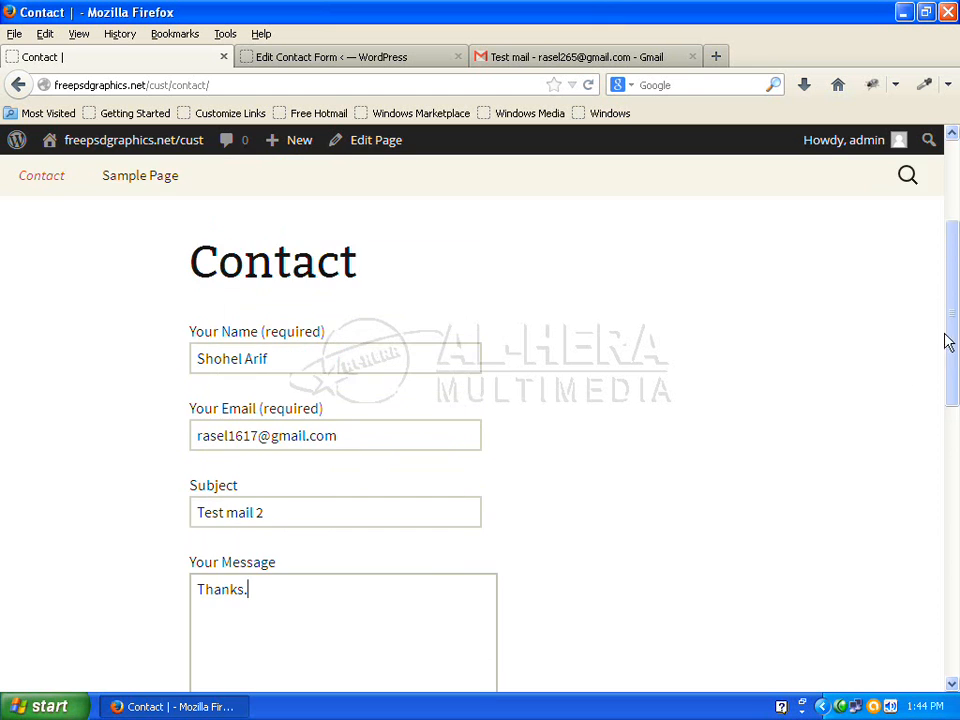
left_click_drag(950, 336, 950, 480)
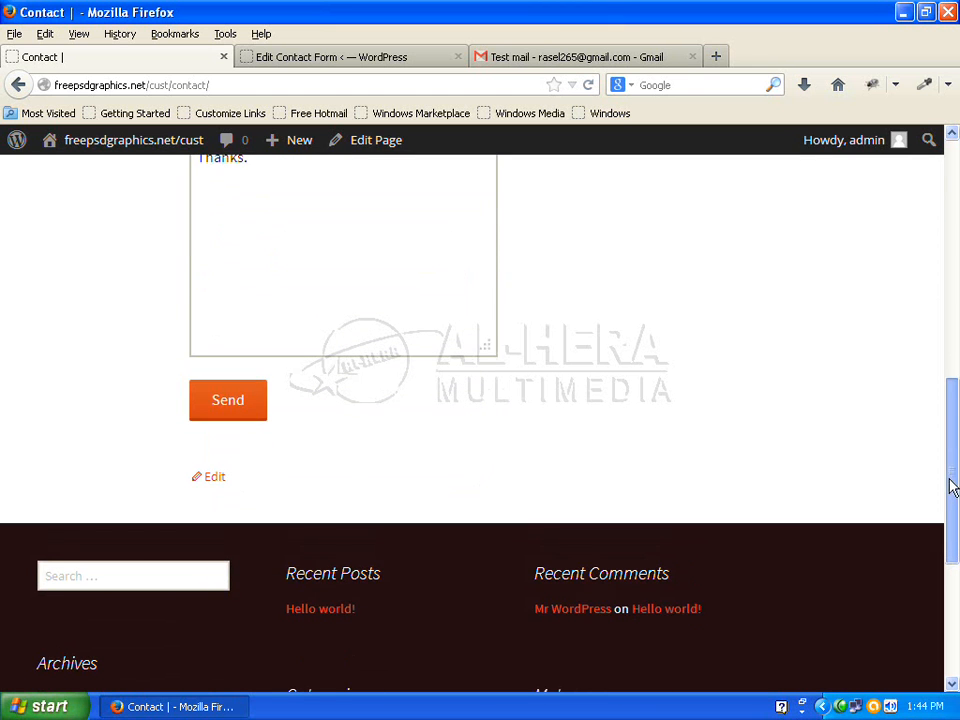
left_click(218, 401)
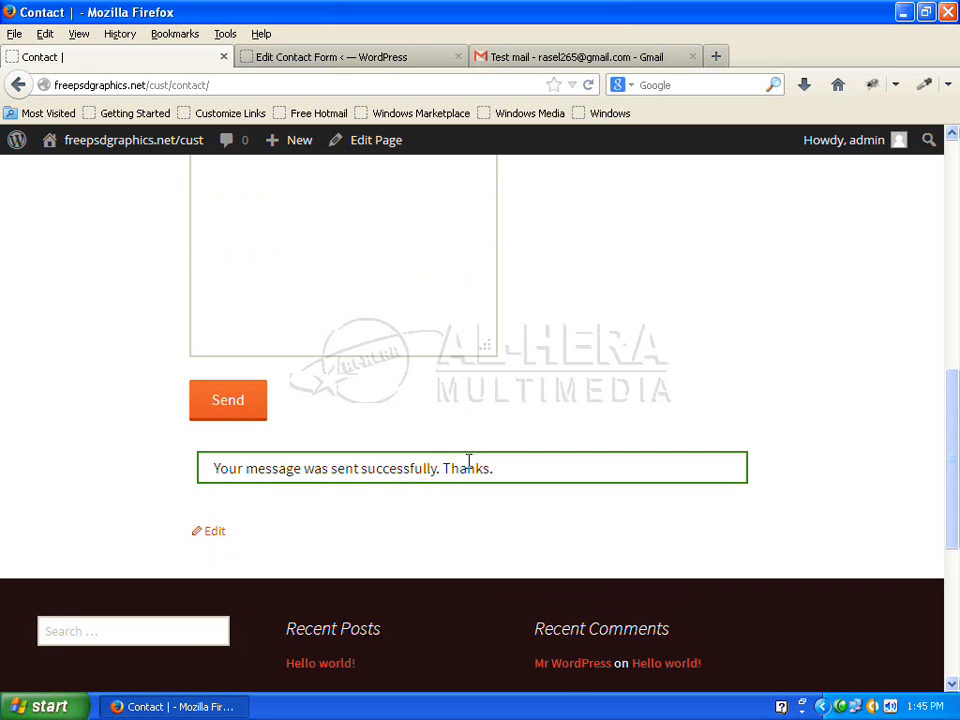
Read the arrived Test mail 2 message in Gmail, then sign out of the receiving account
left_click(565, 58)
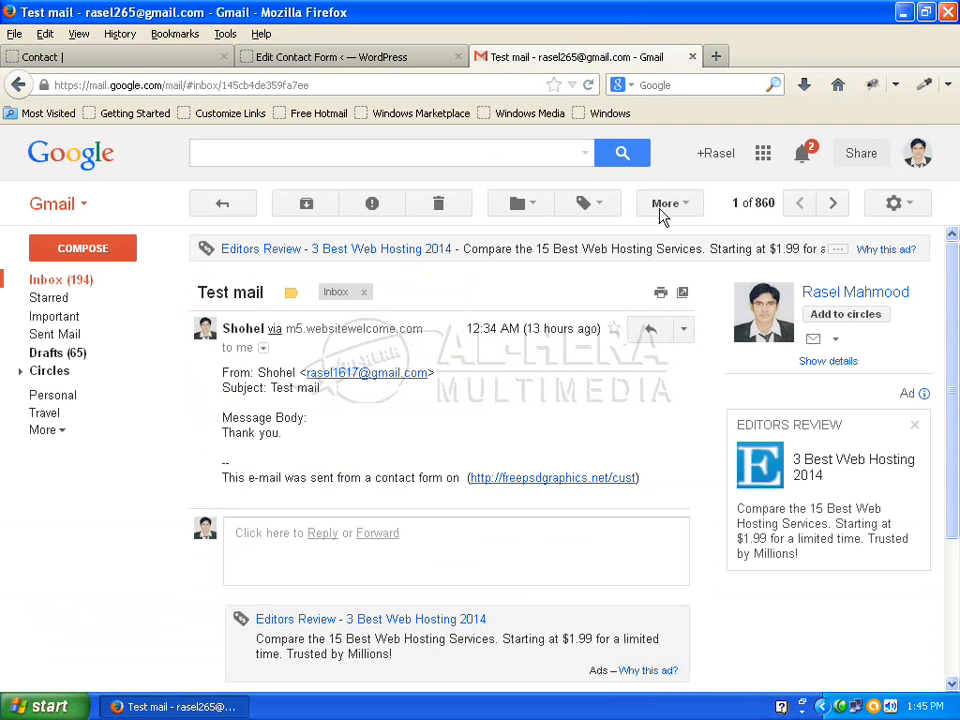
left_click(73, 282)
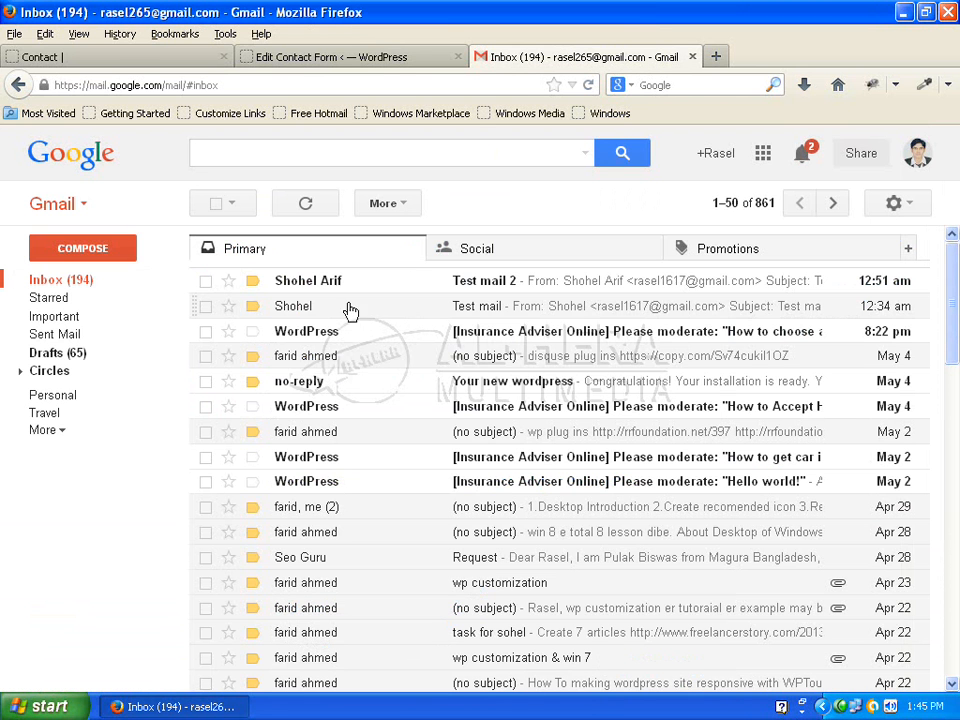
left_click(526, 286)
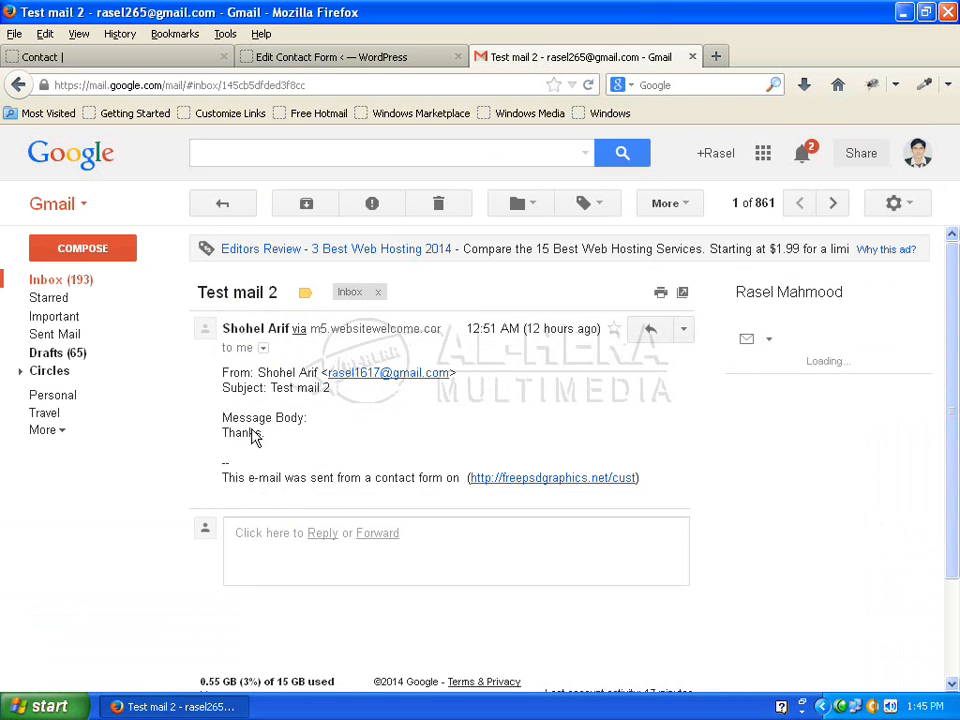
left_click(917, 153)
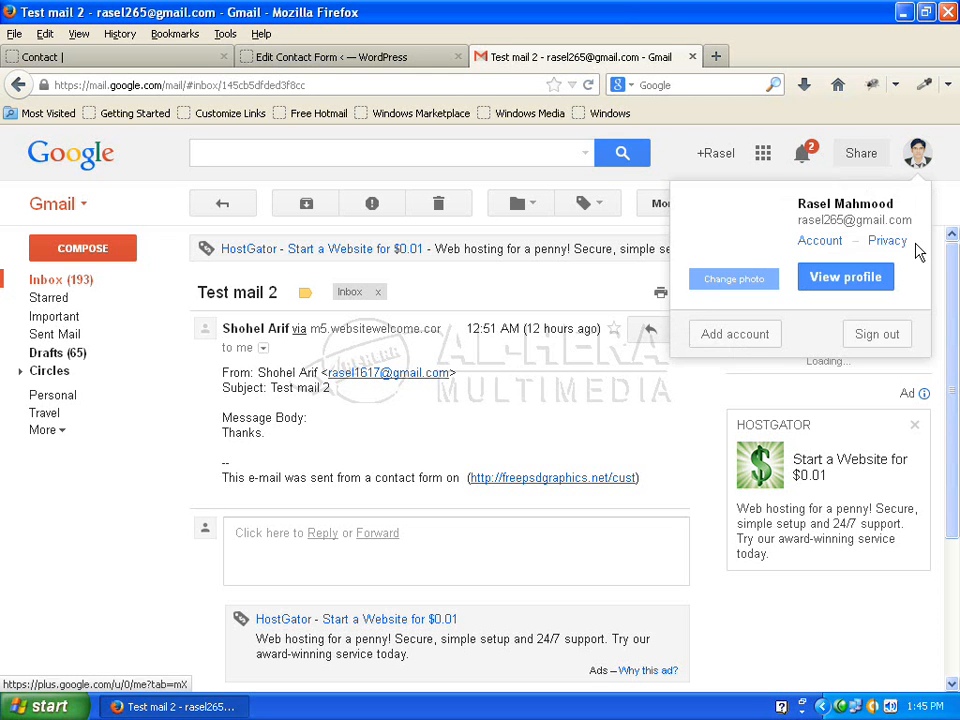
left_click(880, 336)
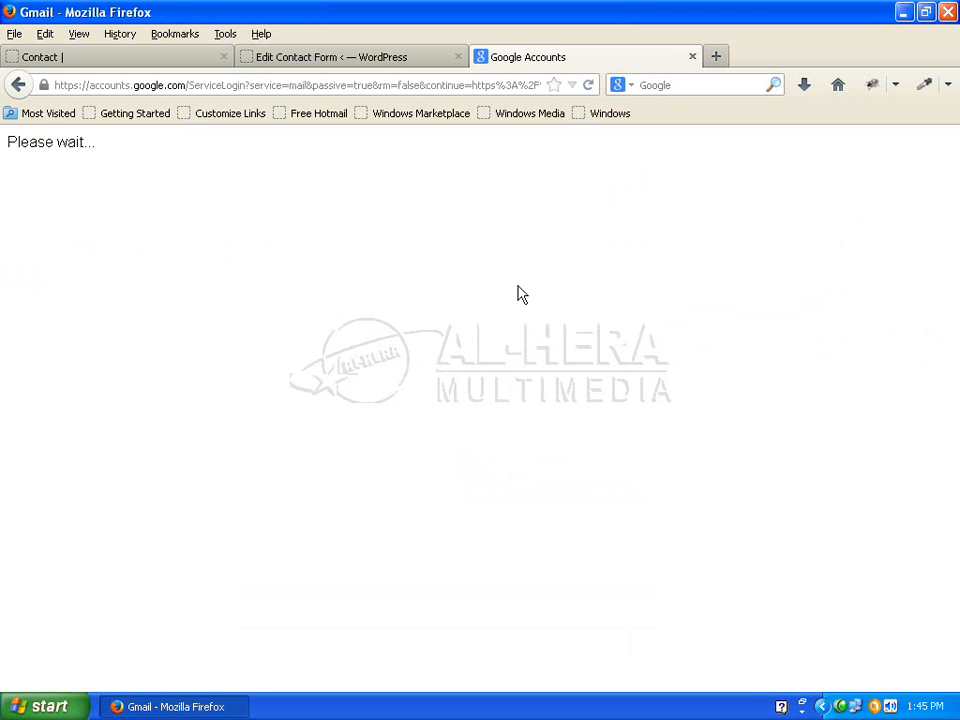
Sign in to Gmail with the sender's saved account and its password
left_click(408, 477)
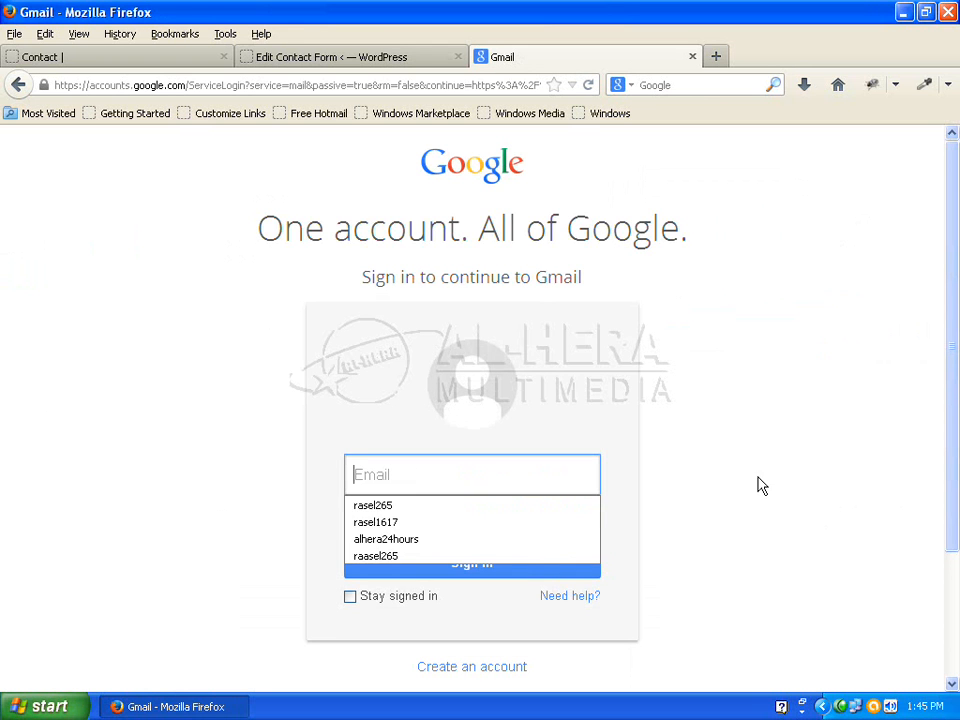
left_click(473, 520)
left_click(471, 521)
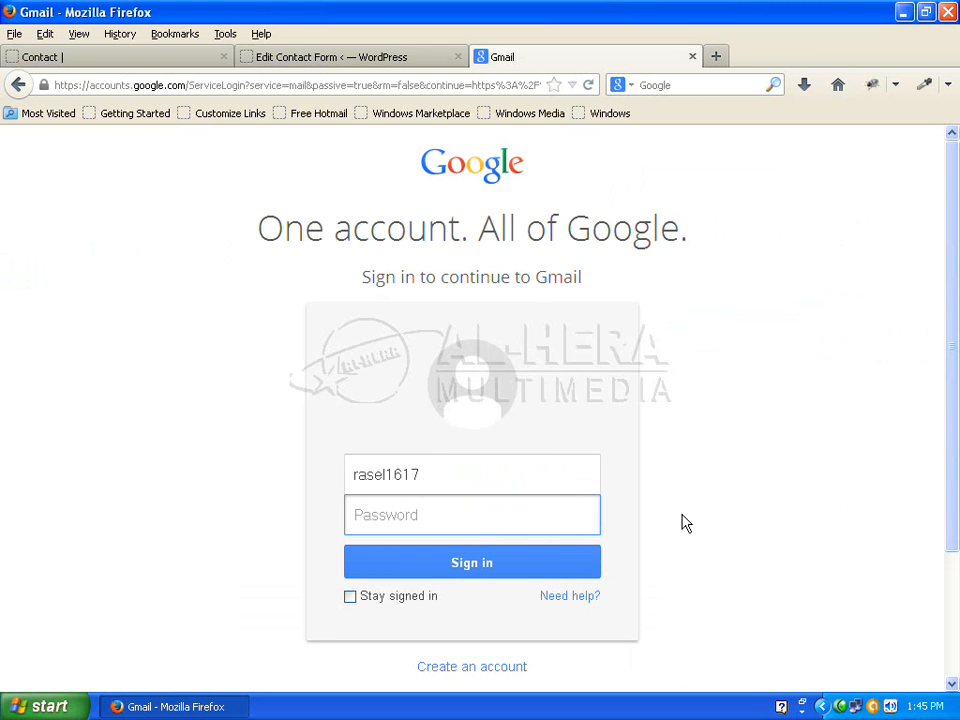
type("*")
key("BackSpace")
type("**********")
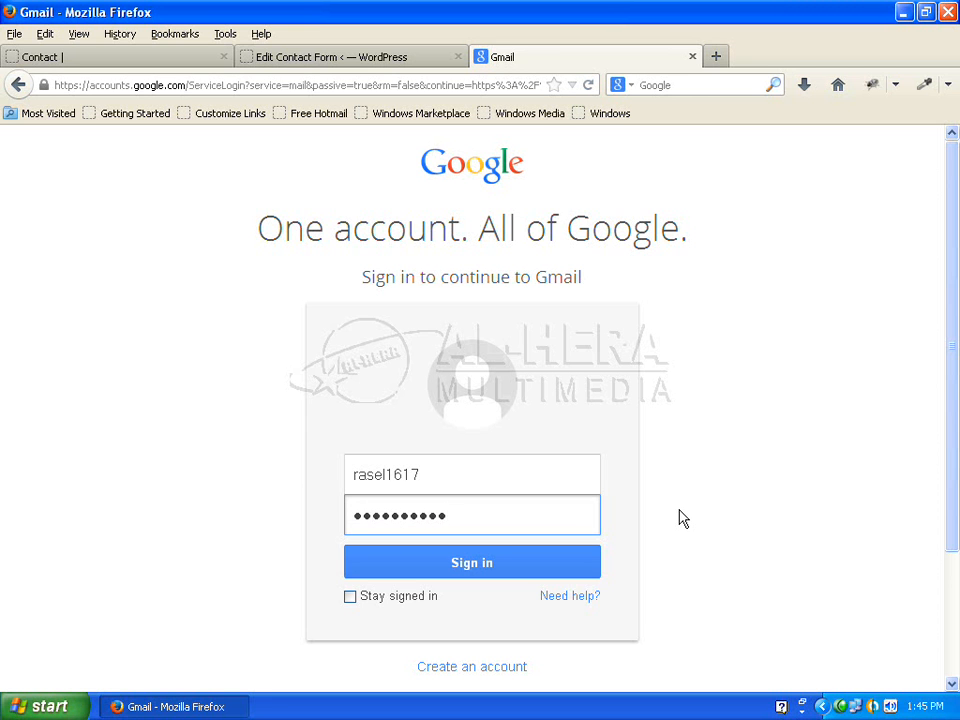
key("Return")
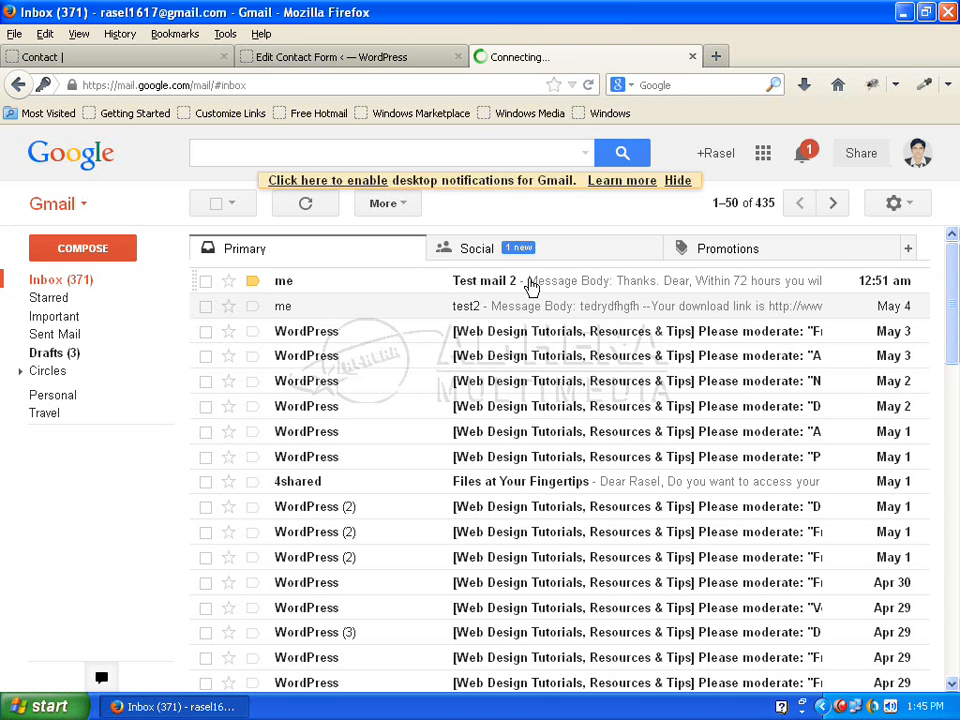
Read the Test mail 2 auto-reply with its 72-hours note, comparing it against the Contact page confirmation
left_click(470, 287)
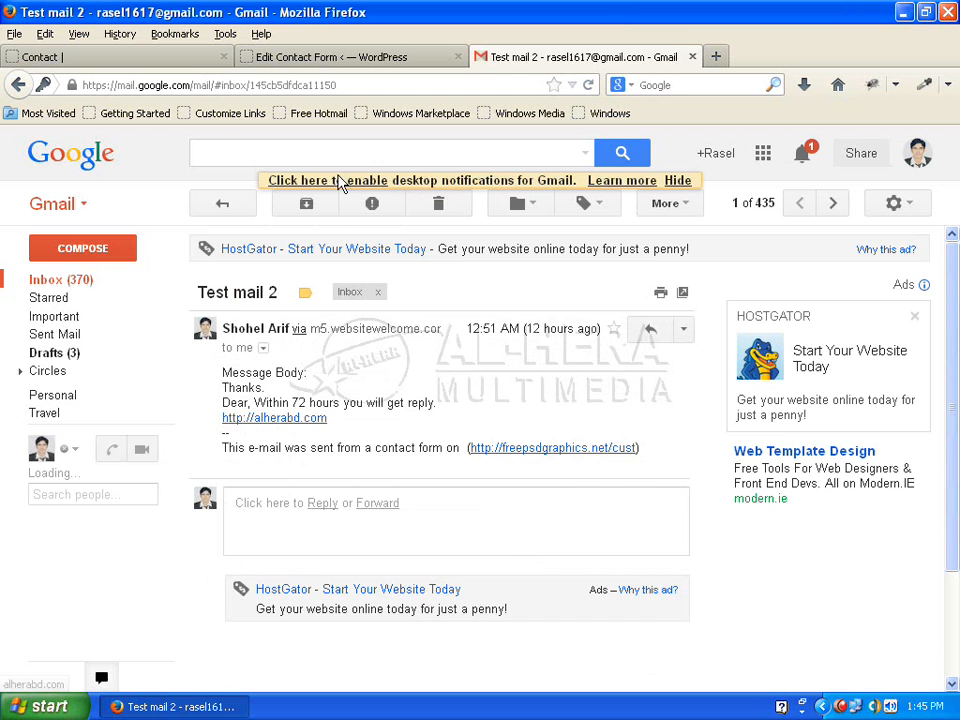
left_click(182, 62)
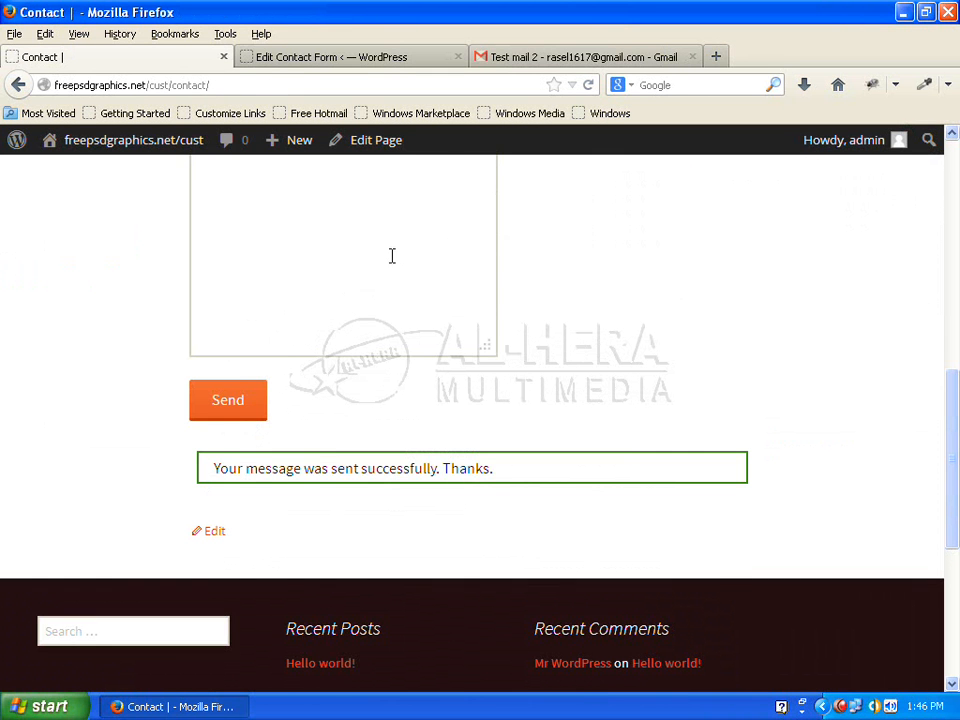
left_click(525, 63)
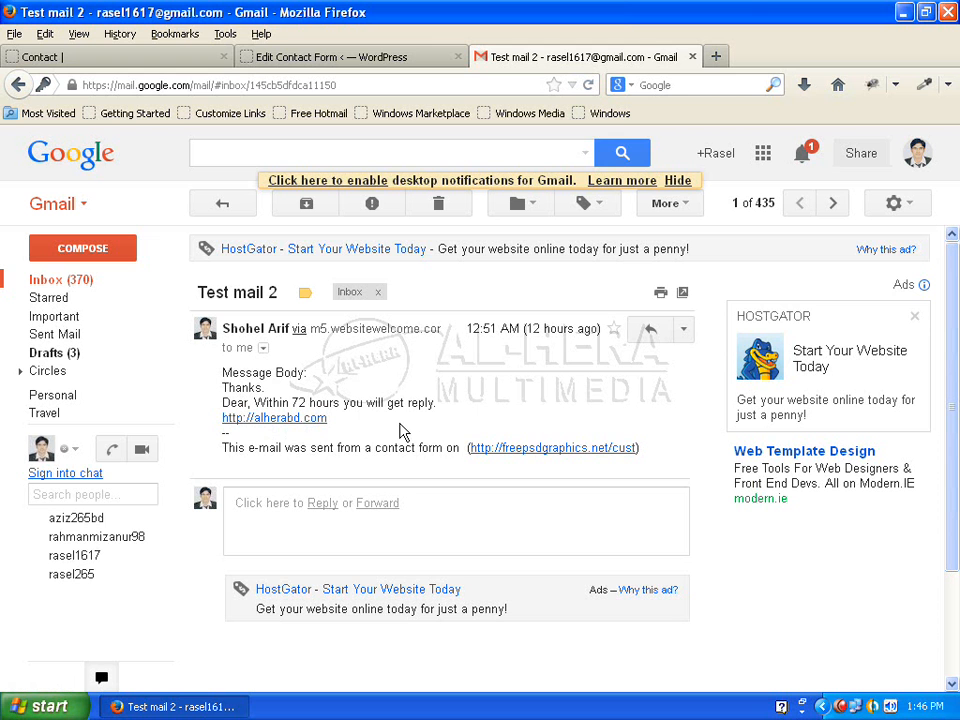
left_click(176, 60)
left_click_drag(954, 514, 955, 208)
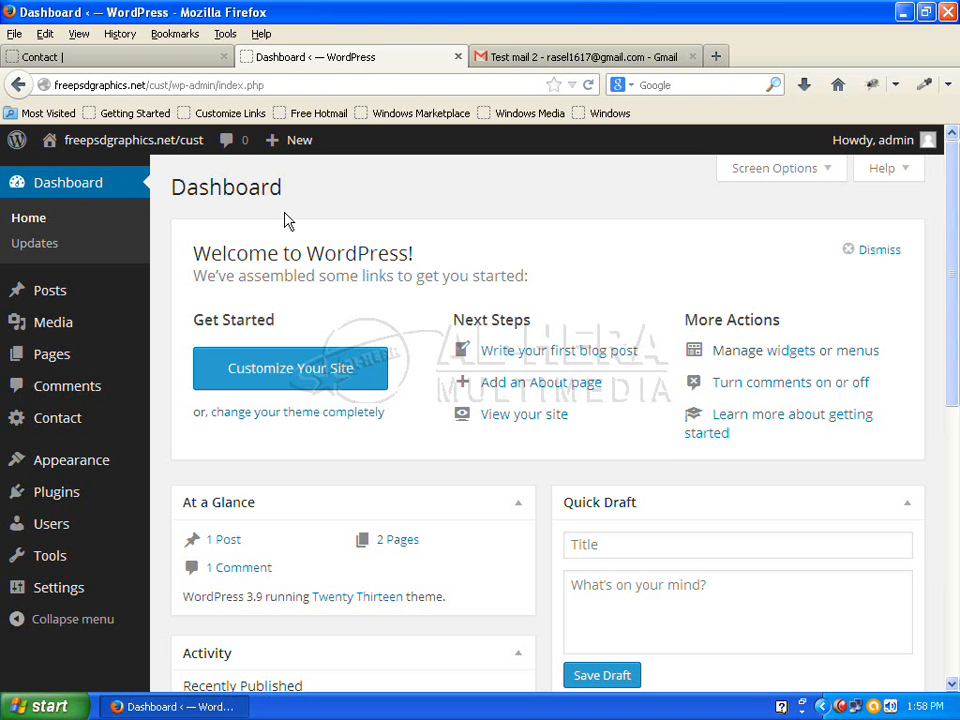
left_click(170, 58)
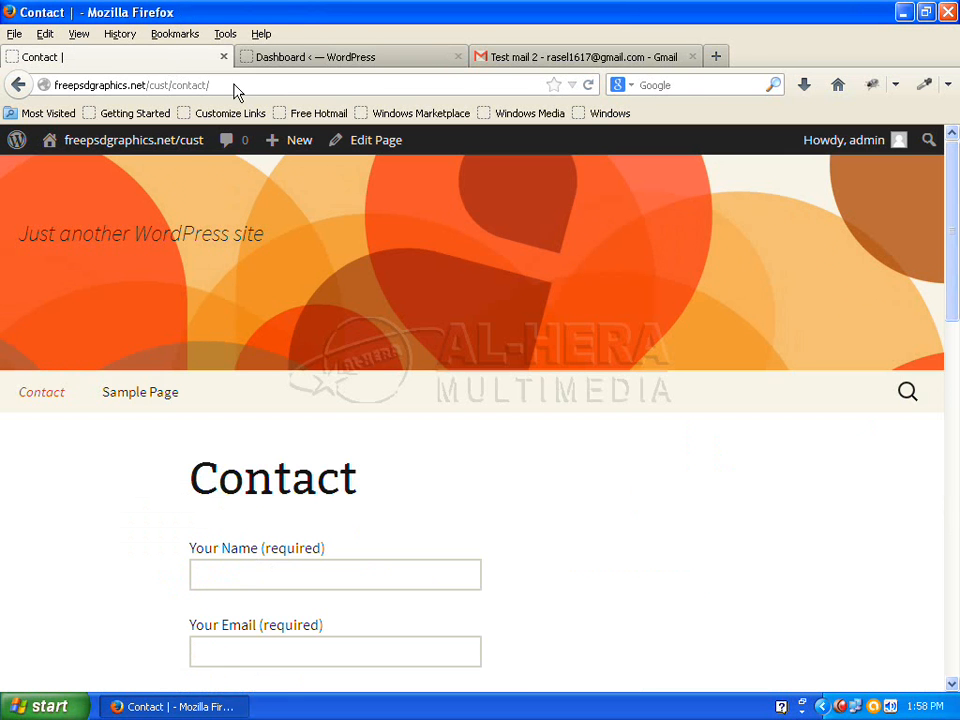
left_click_drag(952, 228, 957, 186)
left_click(332, 57)
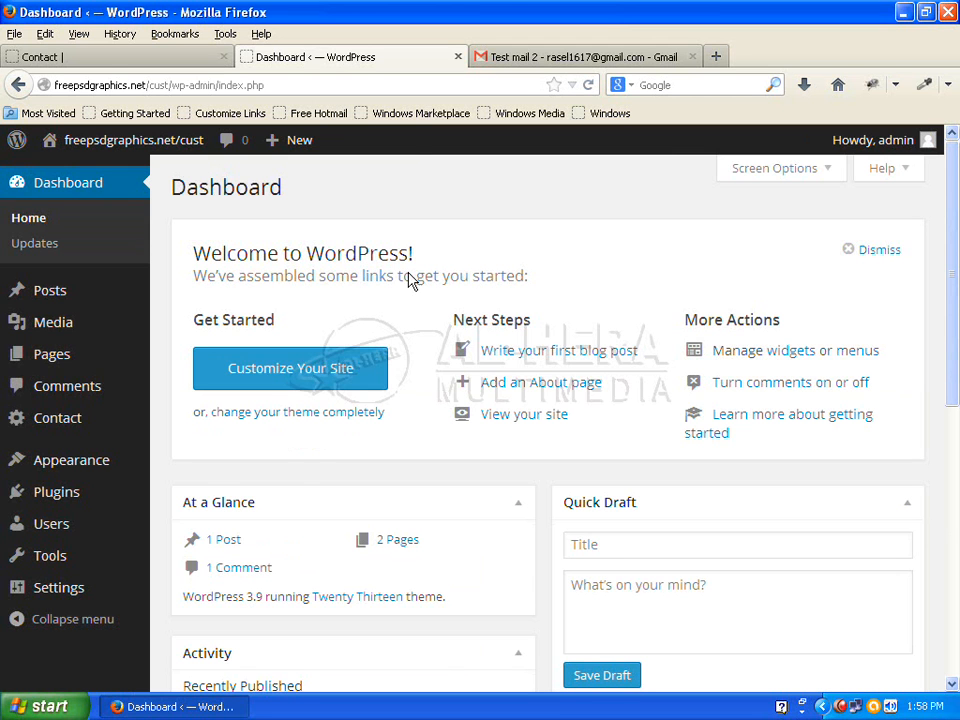
mouse_move(30, 503)
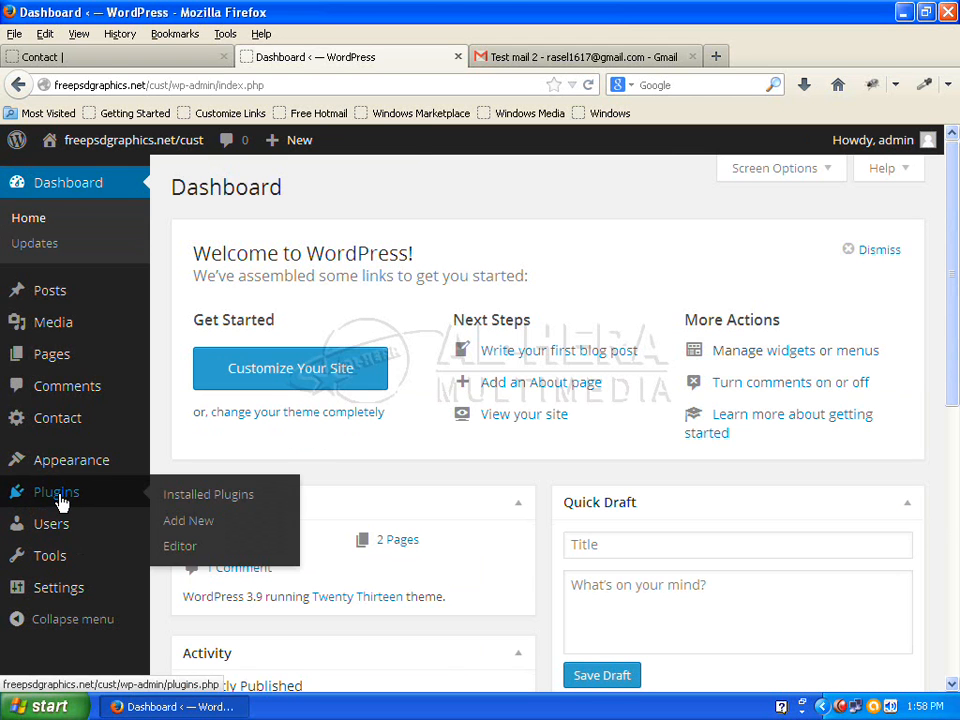
Search new plugins for 'contact form db' and install Contact Form DB 2.7
left_click(199, 522)
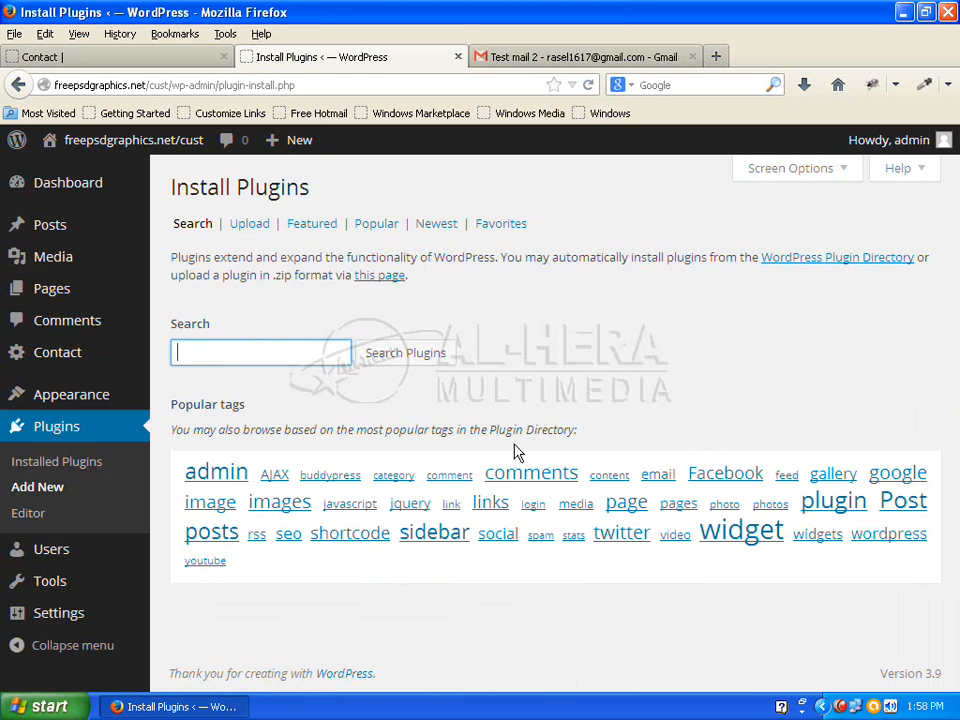
type("c")
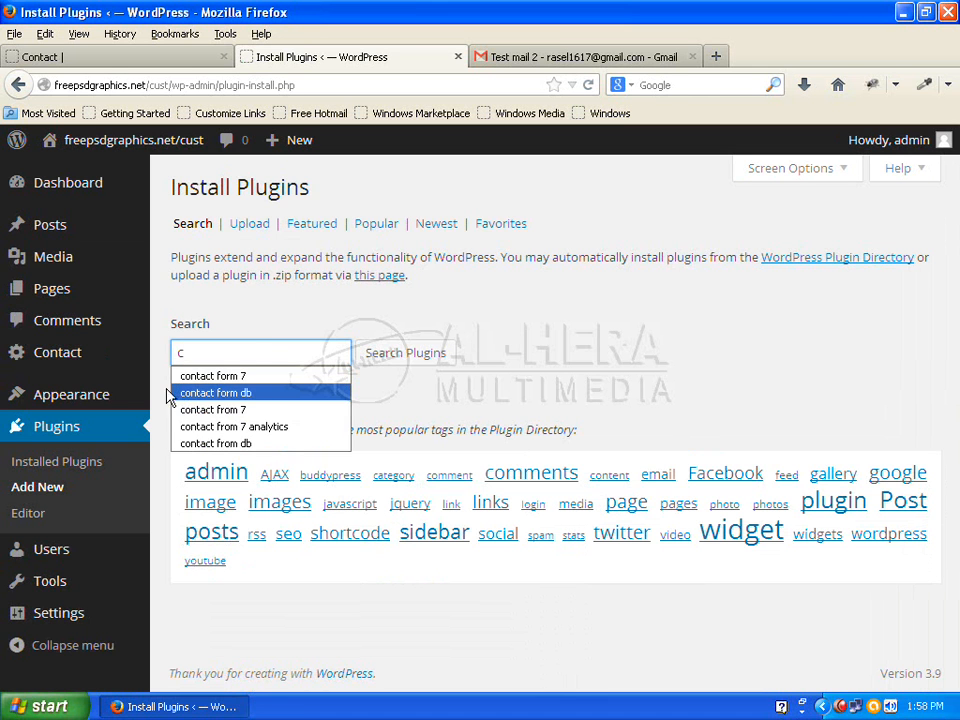
left_click(281, 393)
left_click(432, 358)
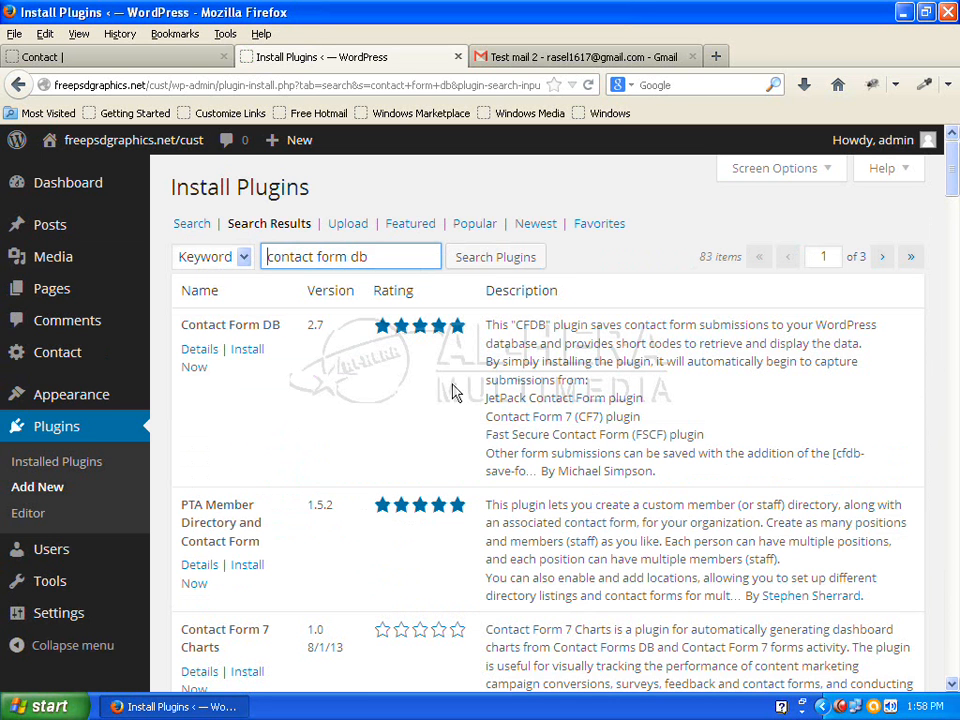
left_click(249, 349)
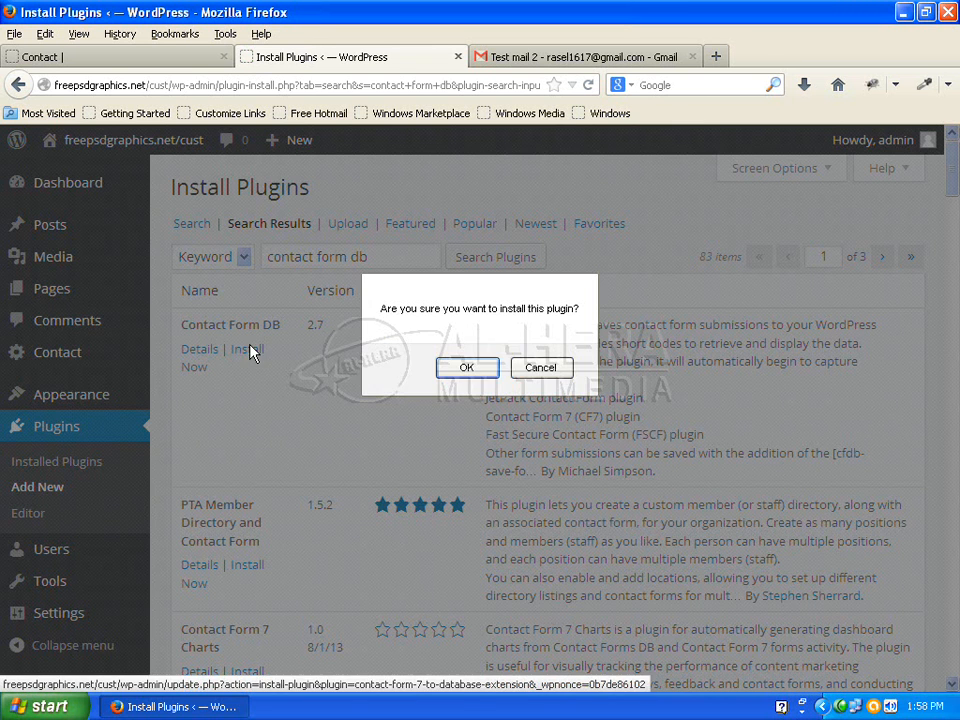
left_click(465, 366)
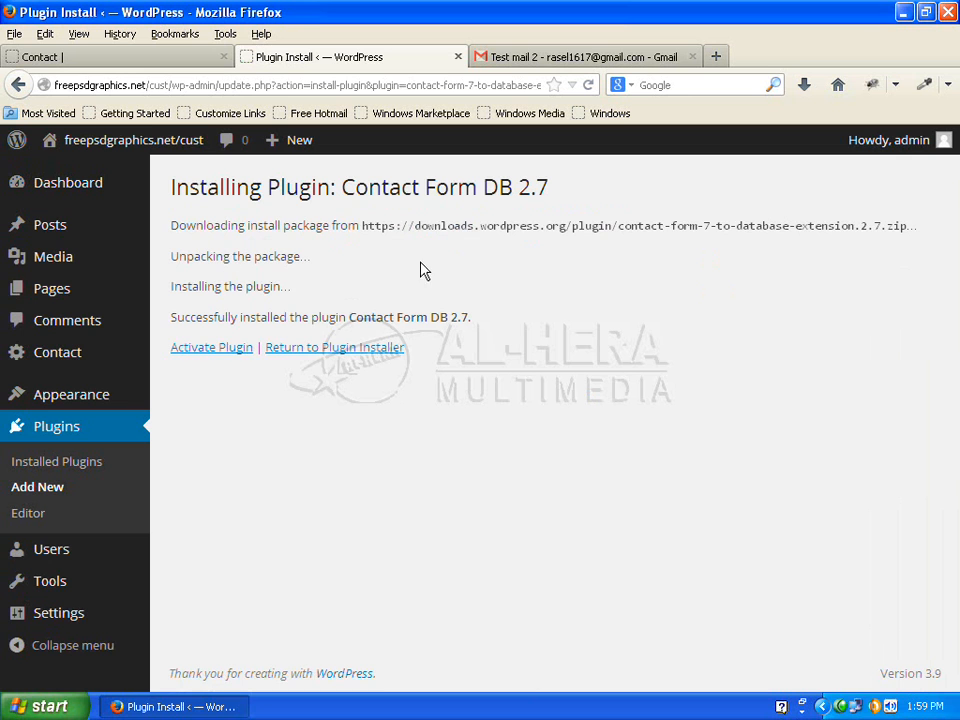
Activate Contact Form DB and reload the live Contact page
left_click(206, 348)
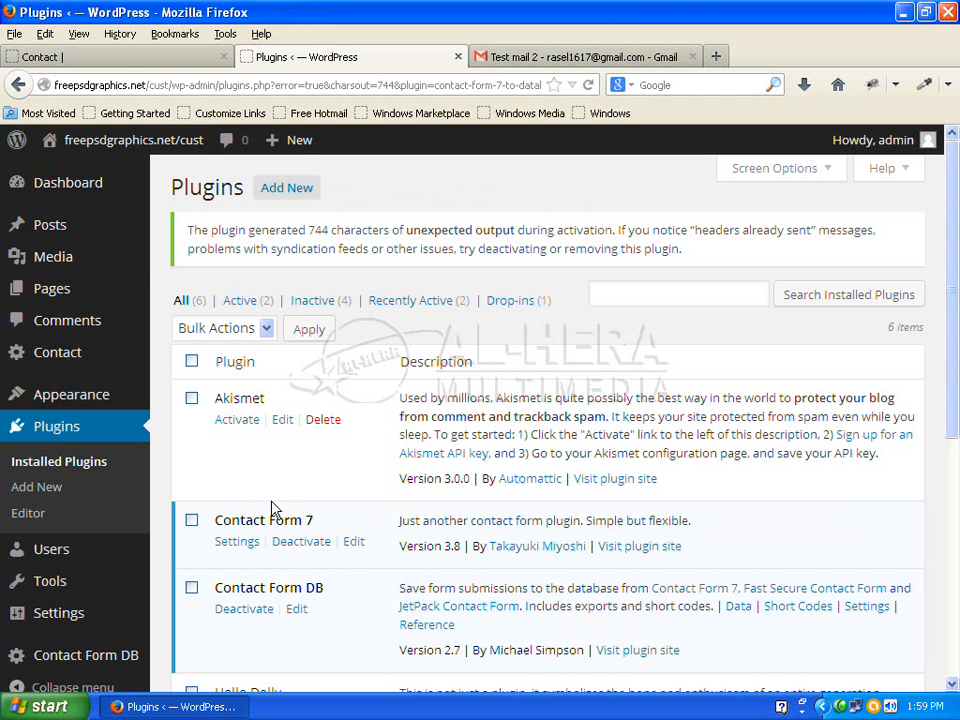
left_click(118, 58)
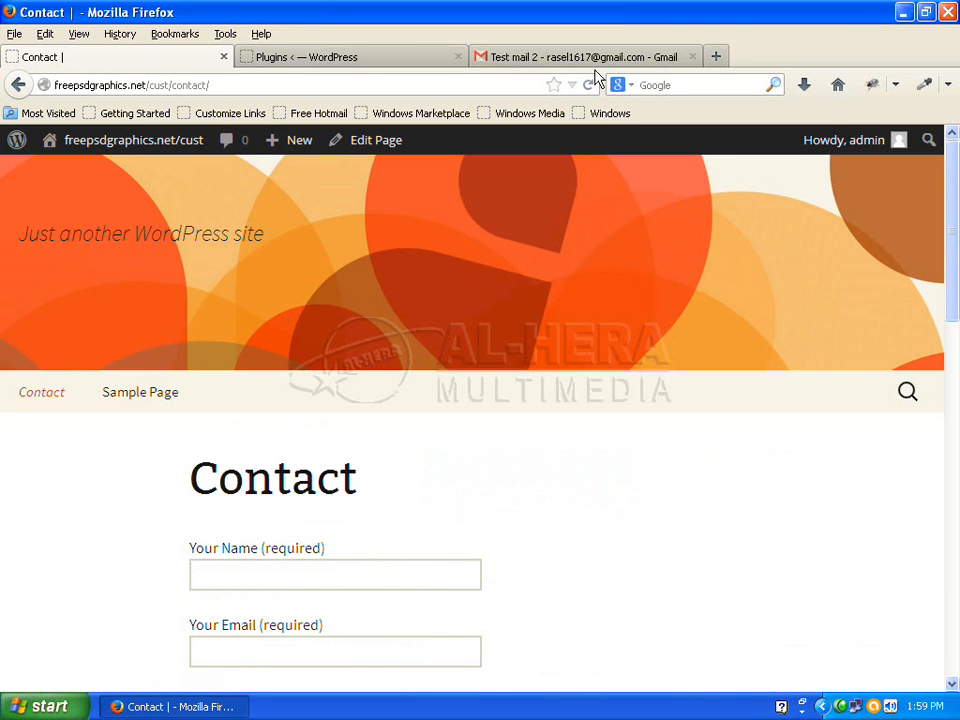
left_click(590, 87)
scroll(295, 297, "down", 3)
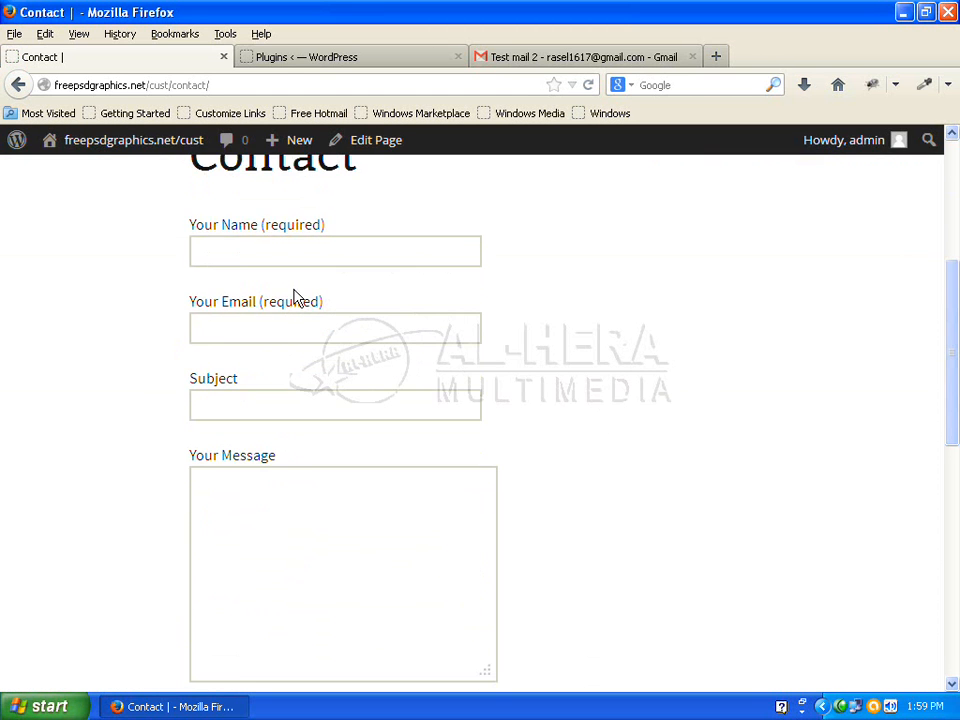
left_click(279, 262)
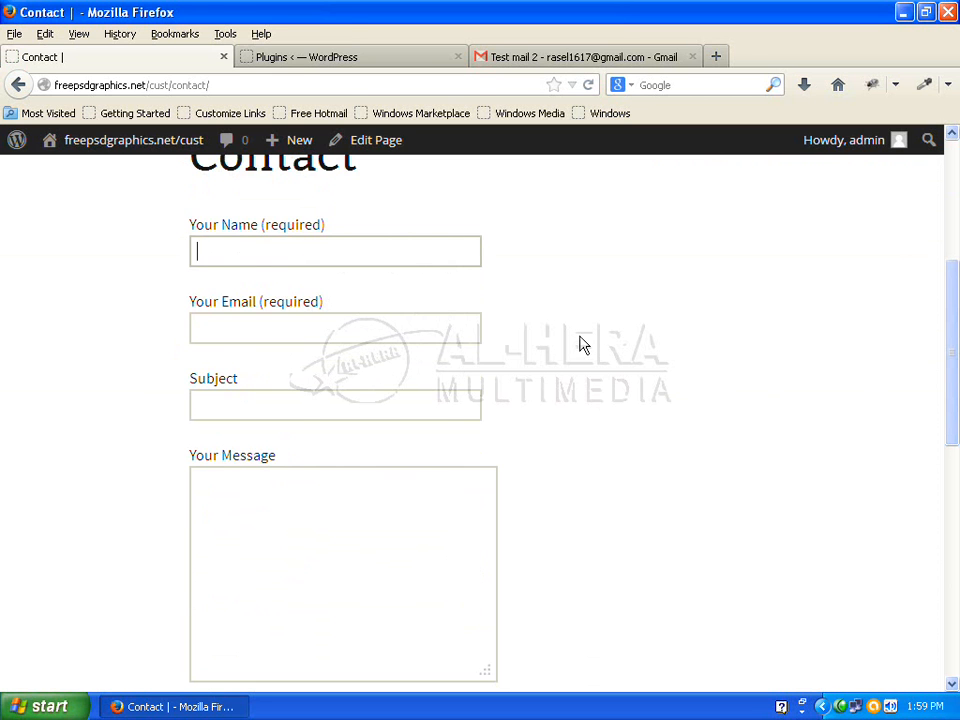
Open the Contact Form DB submissions page, which shows no submissions yet
left_click(326, 57)
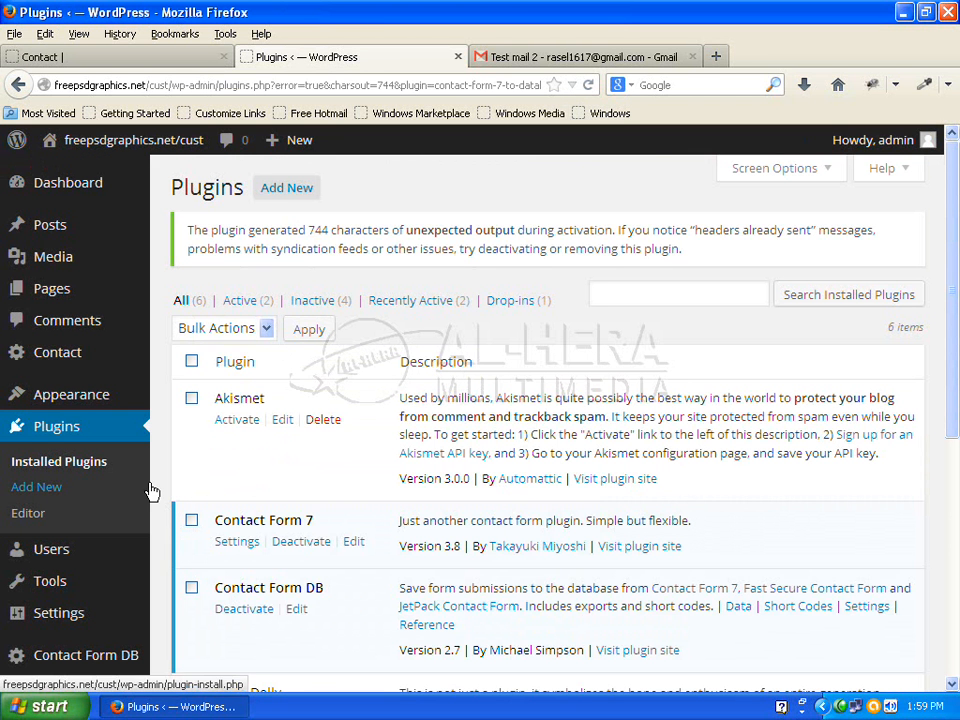
mouse_move(52, 662)
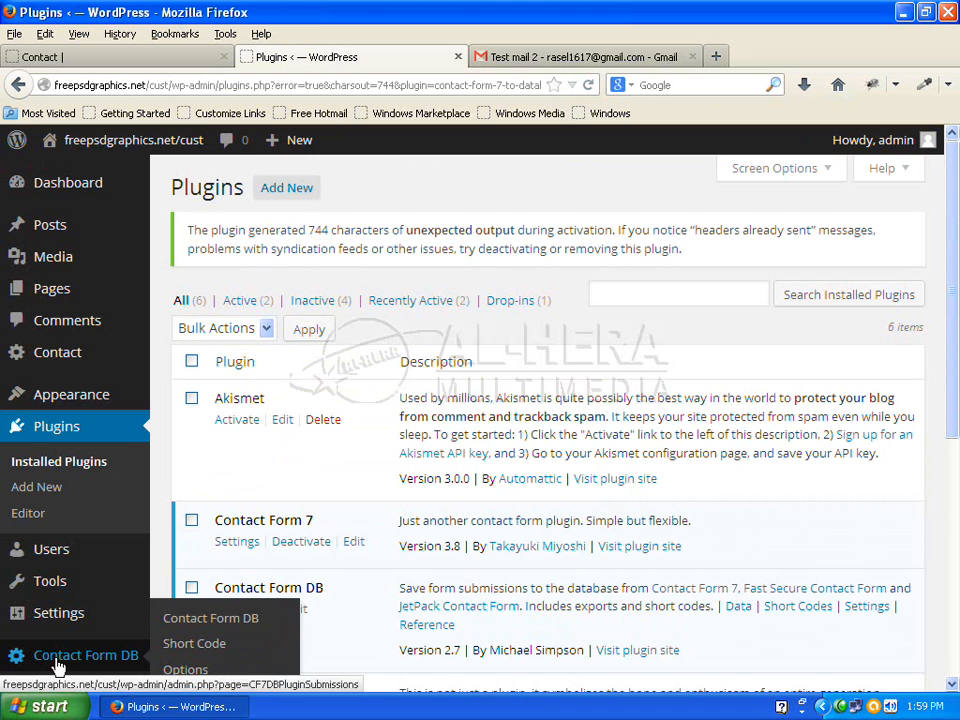
scroll(57, 665, "down", 2)
mouse_move(93, 556)
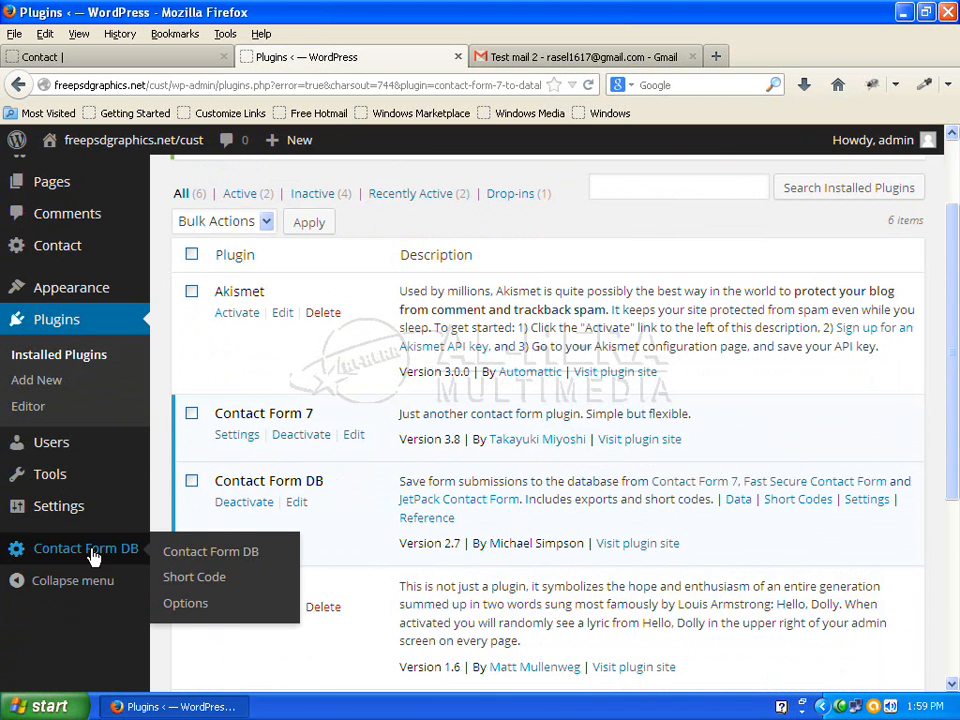
left_click(207, 552)
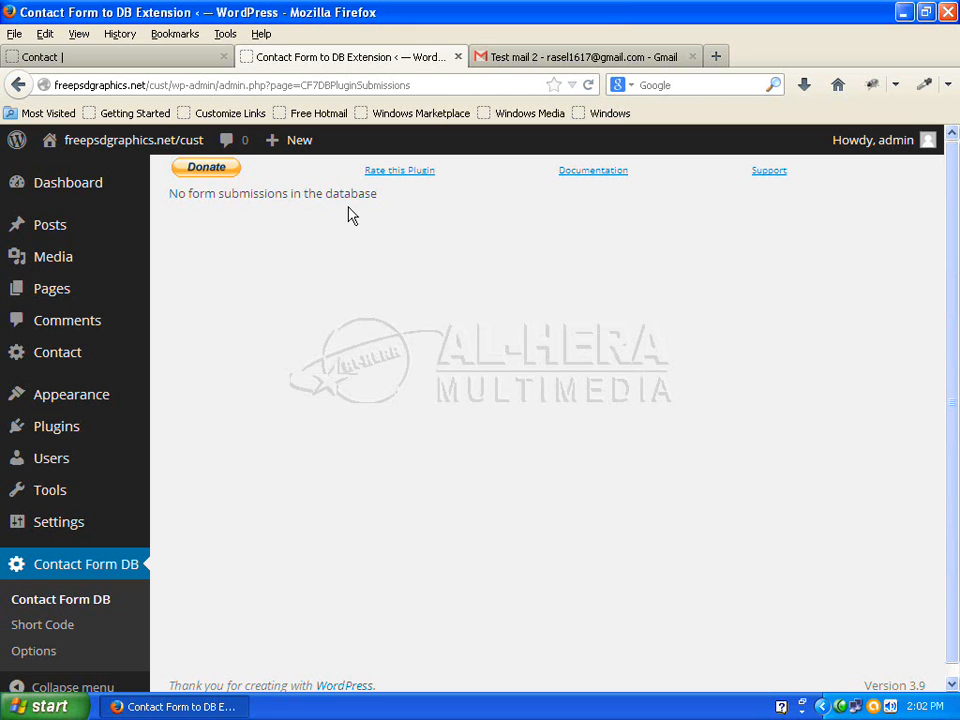
Fill the contact form with the sender's name and e-mail, subject 'Test DB', message 'Thanks', and send it
left_click(116, 60)
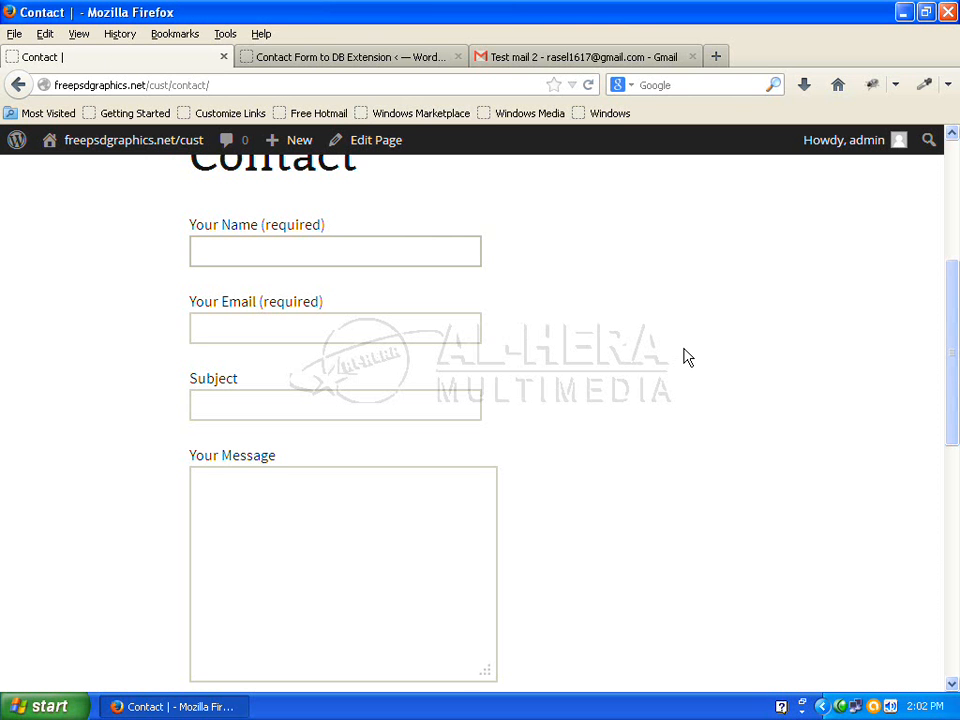
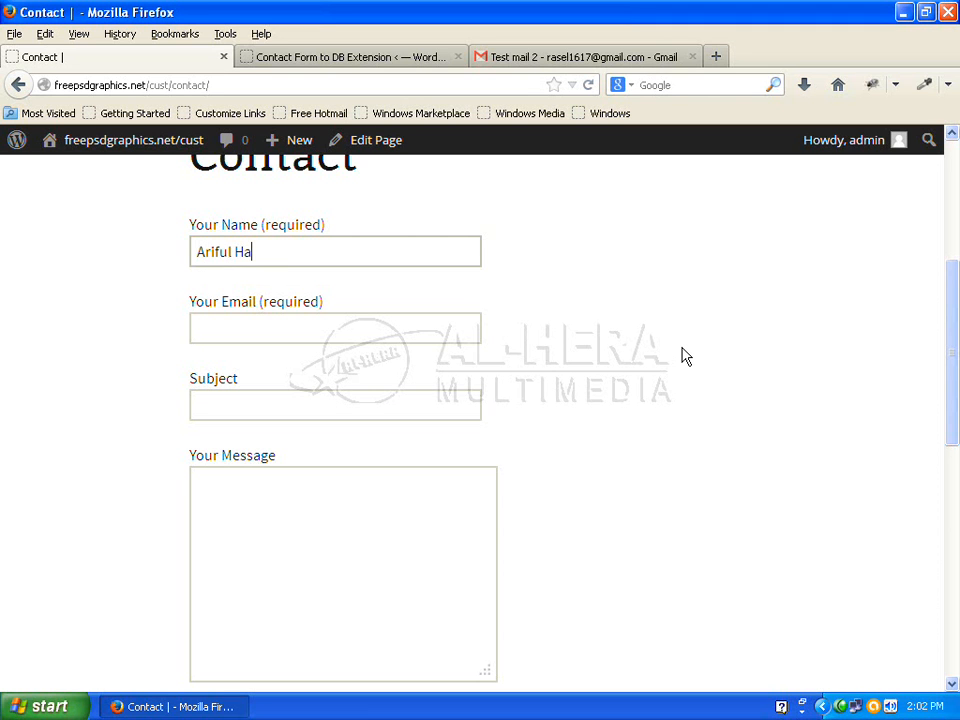
left_click(360, 322)
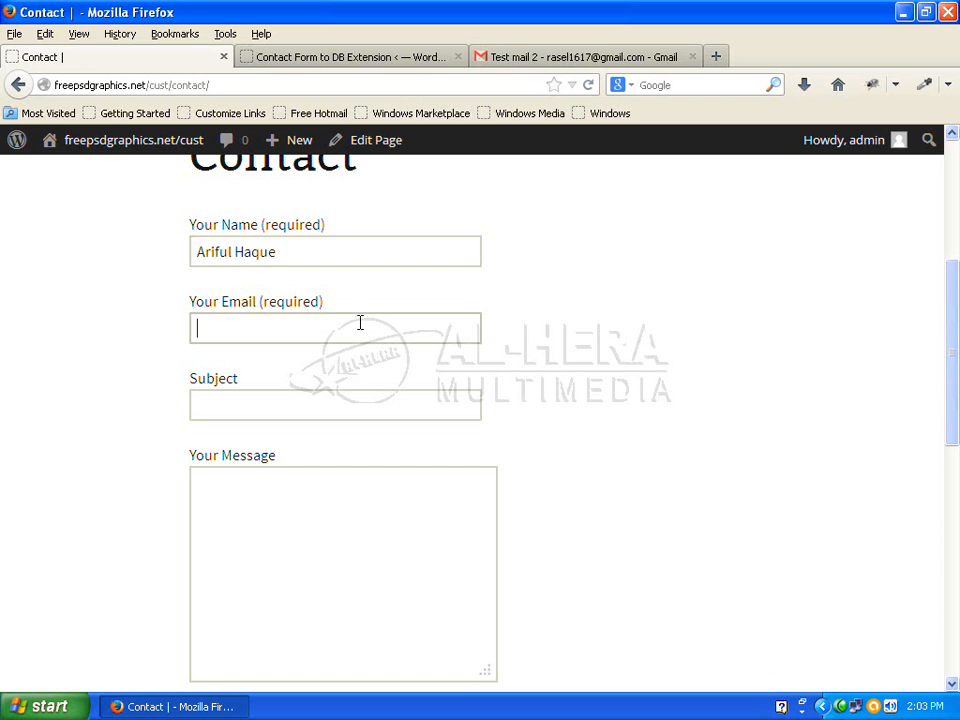
type("r")
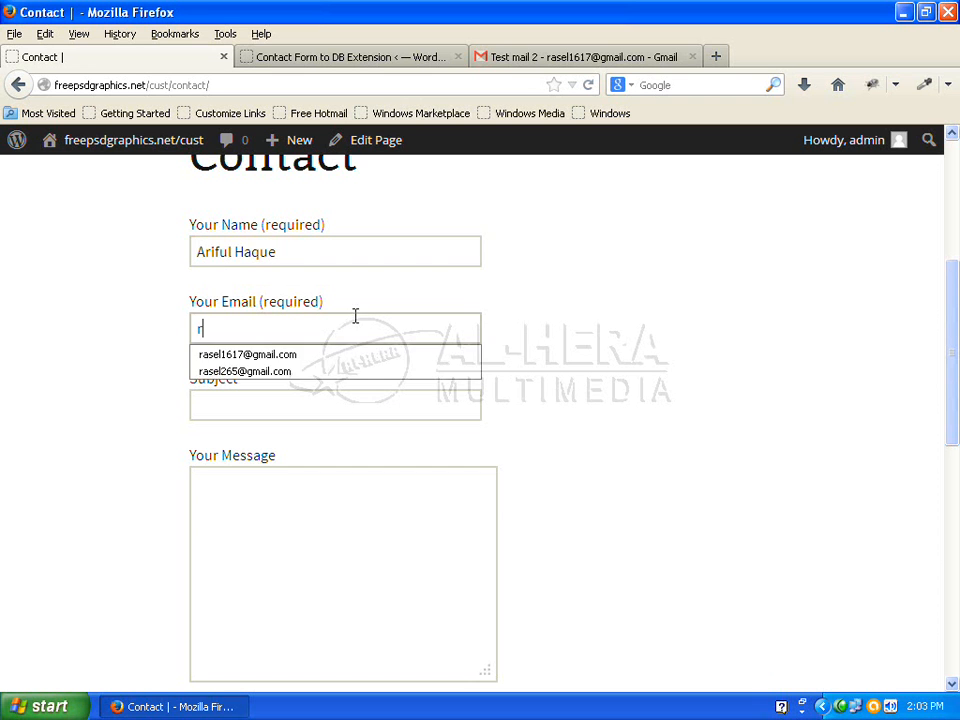
left_click(321, 360)
left_click(261, 410)
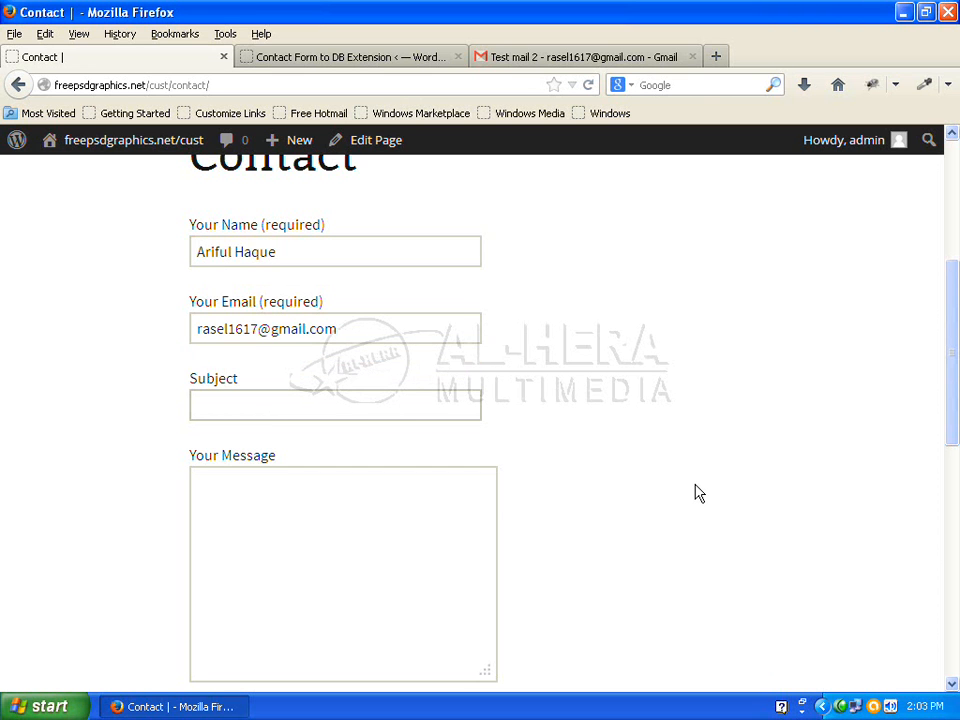
type("Test")
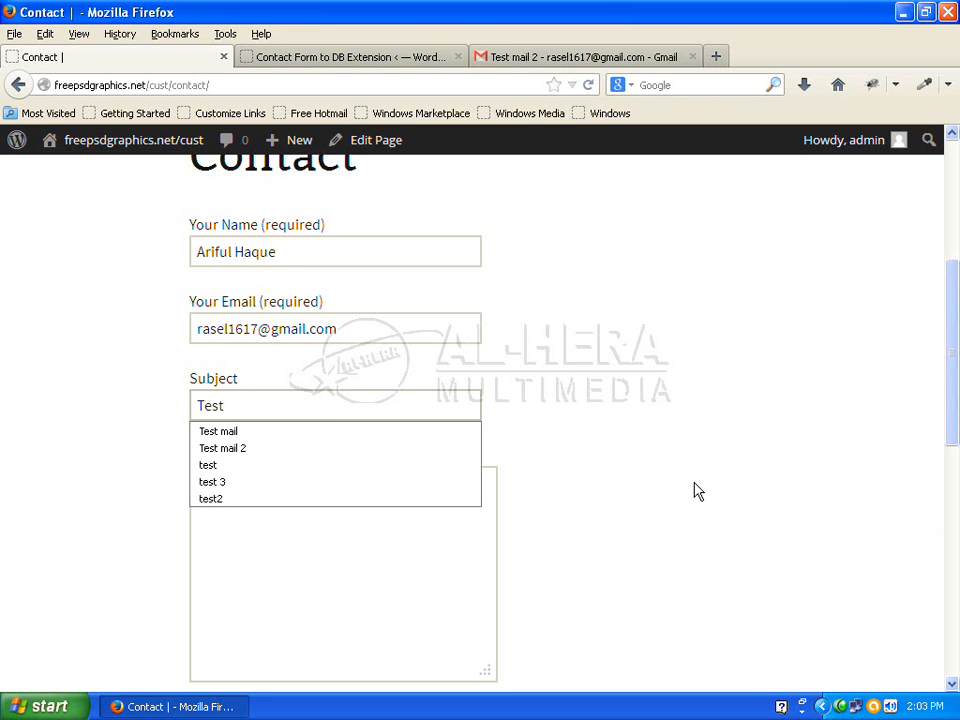
type(" DB")
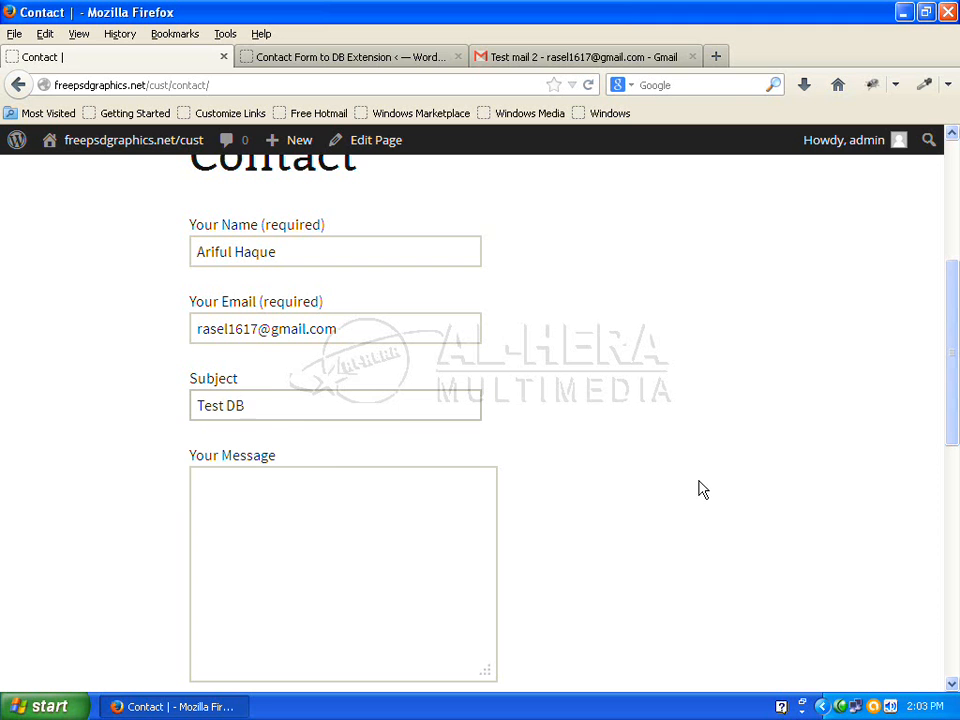
left_click(372, 544)
type("T")
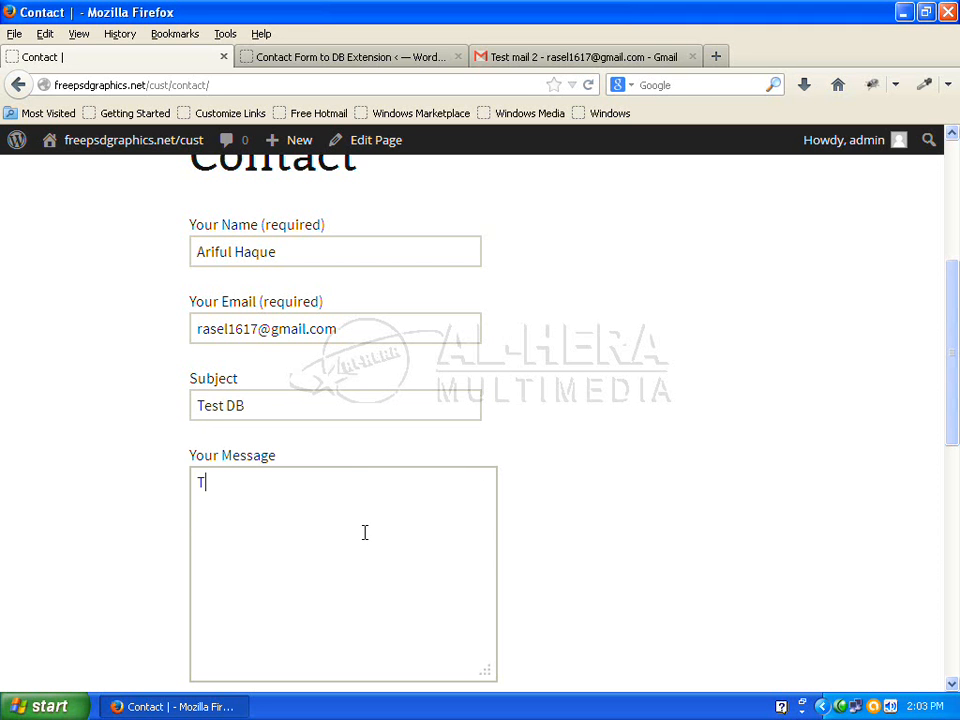
type("hanks")
scroll(600, 579, "down", 5)
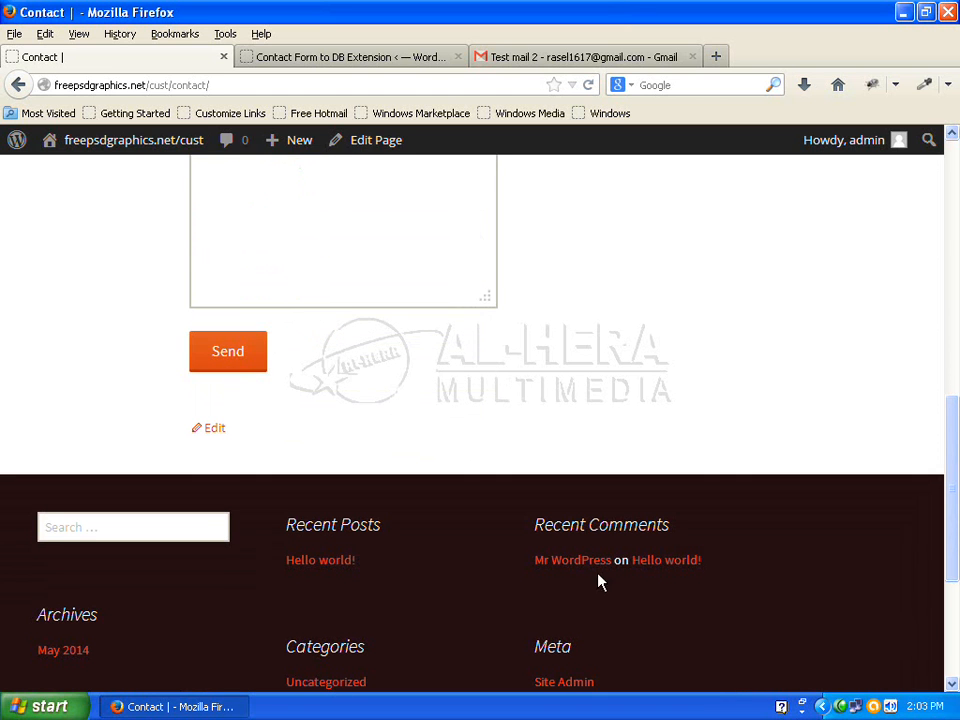
left_click(238, 353)
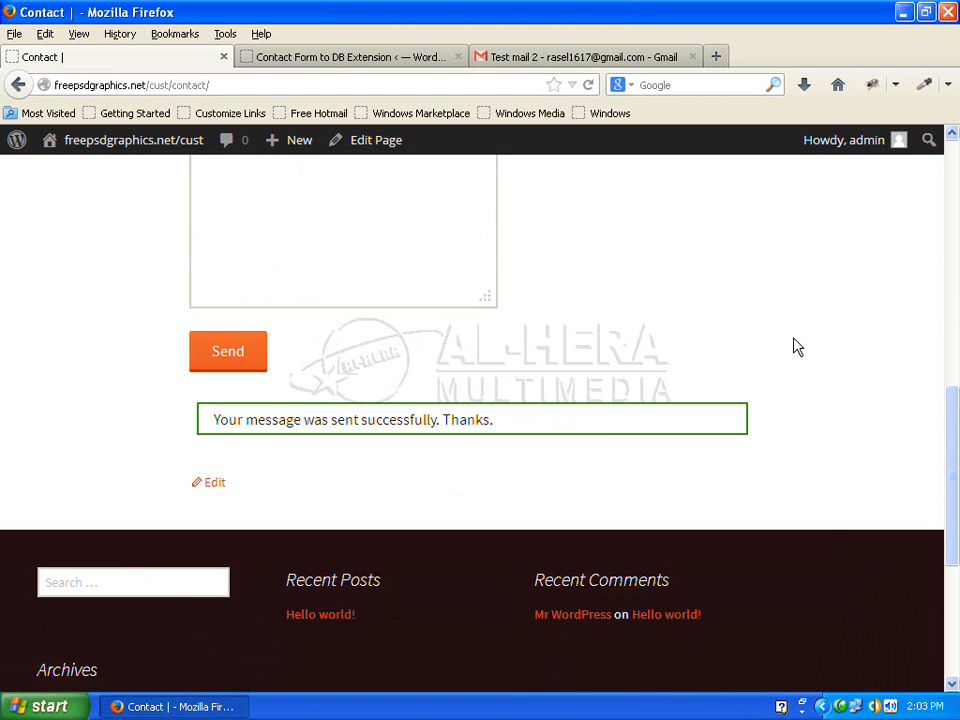
Reload the Contact Form DB page to show the stored Test DB entry with message Thanks
left_click(340, 60)
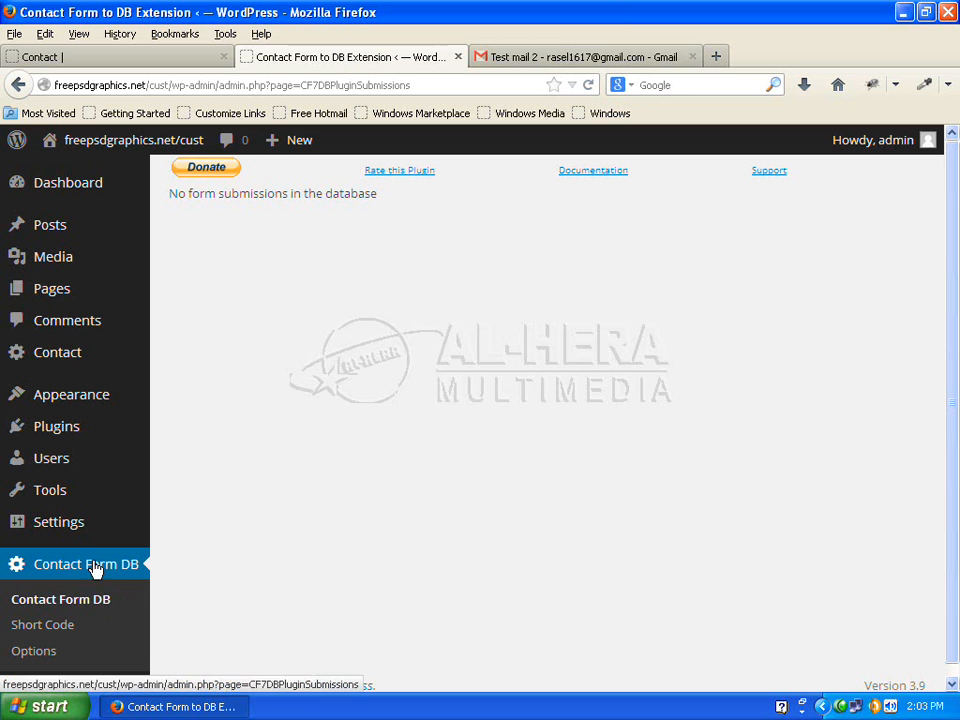
left_click(90, 606)
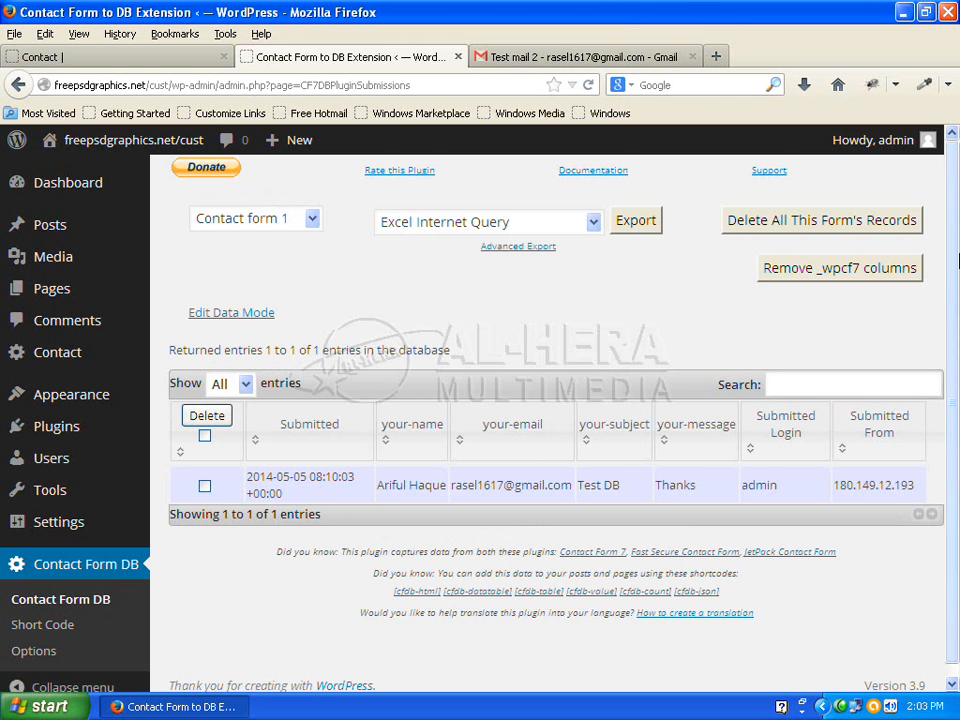
mouse_move(957, 268)
left_mouse_down()
mouse_move(957, 457)
mouse_move(953, 278)
left_mouse_up()
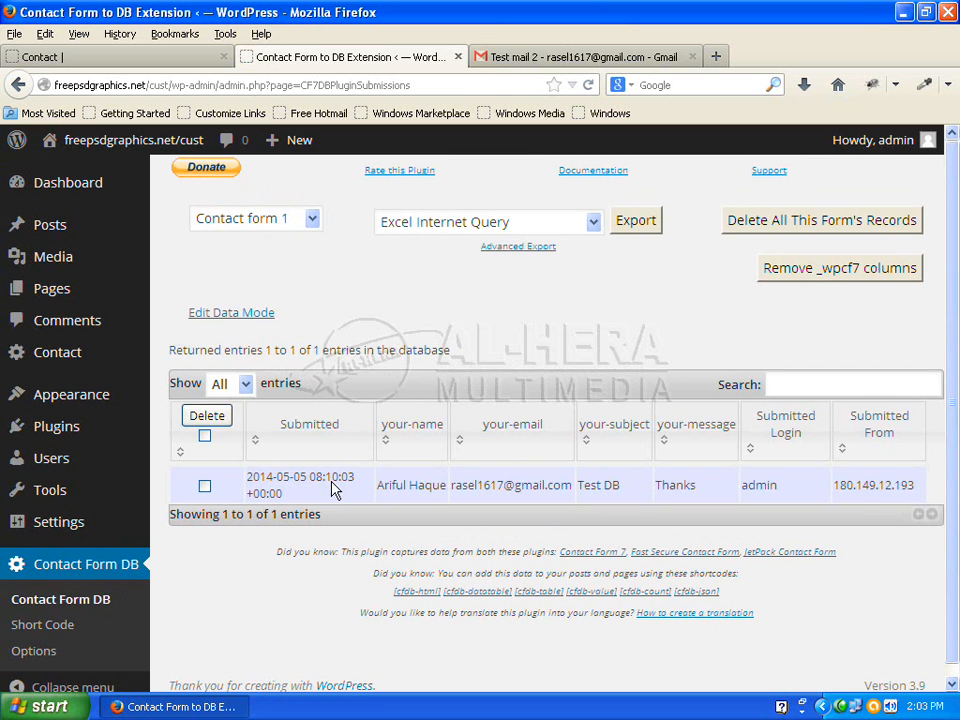